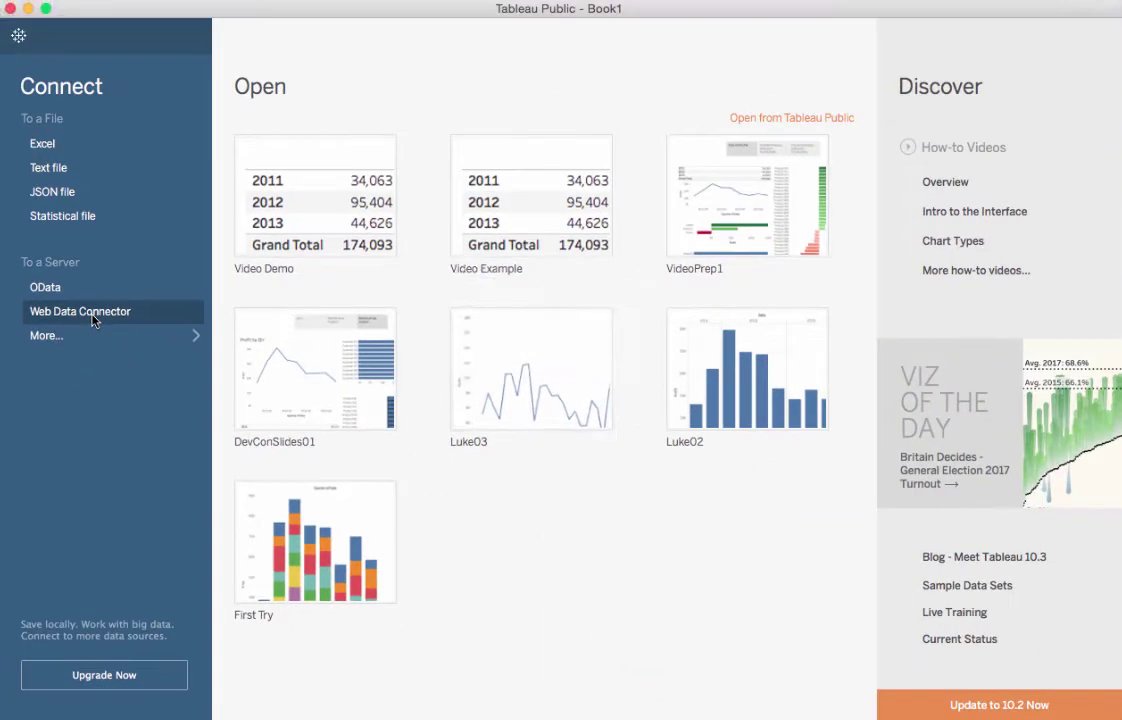
# Load the FileMaker connector page in a Web Data Connector window from the pasted URL
pyautogui.click(127, 305)
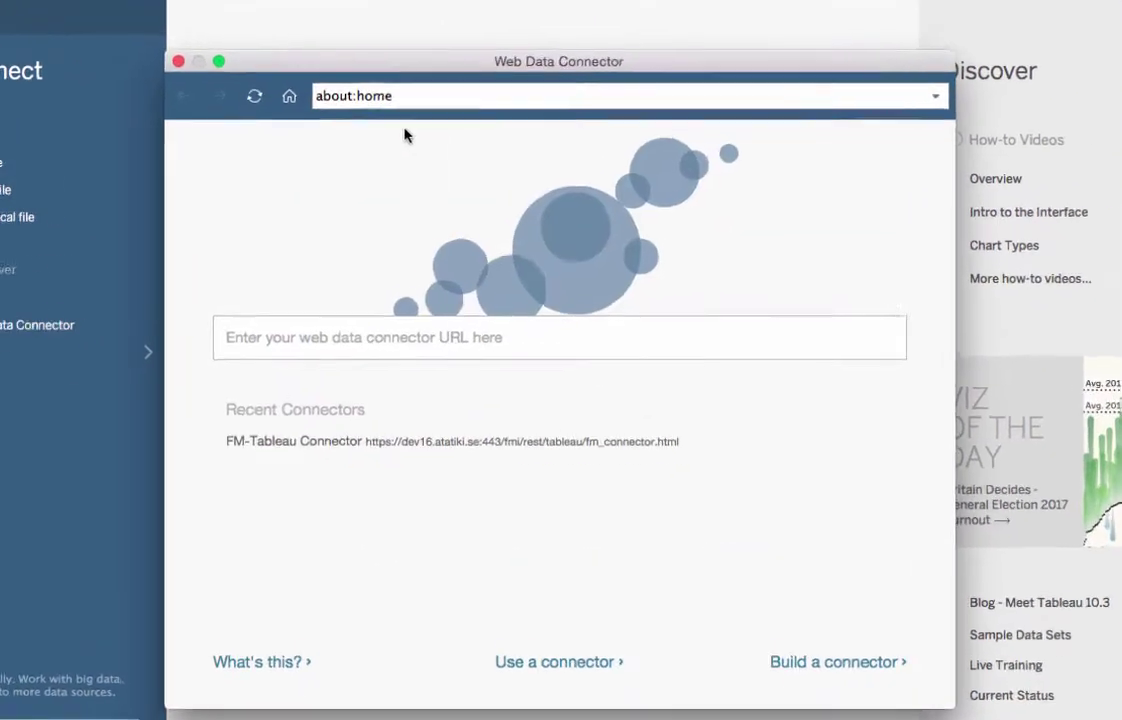
pyautogui.write('https://dev16.atatiki.se/fmi/rest/tableau/fm_connector.html')
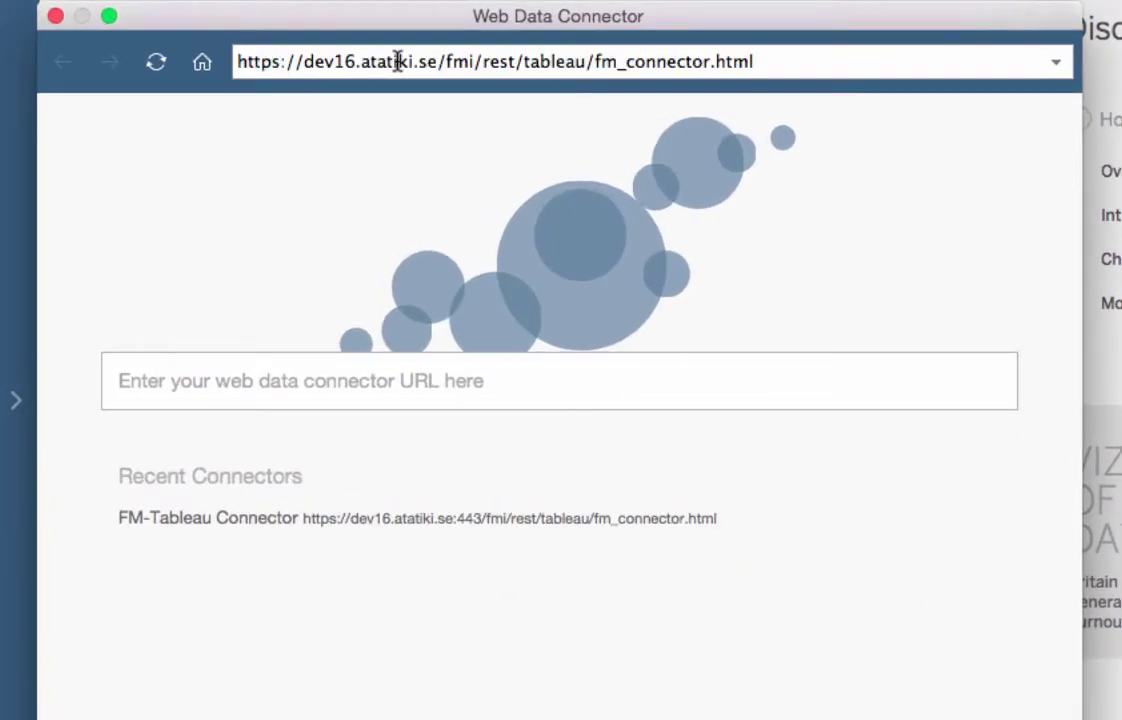
pyautogui.press('Return')
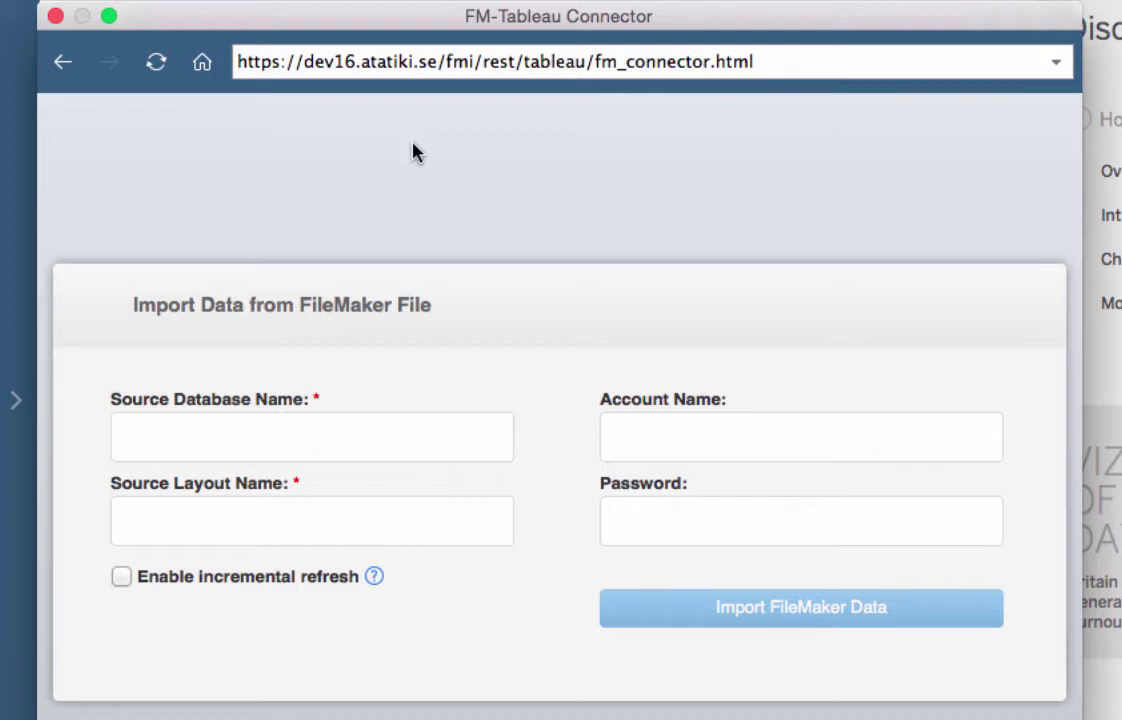
# Import FileMaker data with database 'data', layout 'data', and the account name and password
pyautogui.click(432, 426)
pyautogui.write('data')
pyautogui.press('Tab')
pyautogui.write('data')
pyautogui.press('Tab')
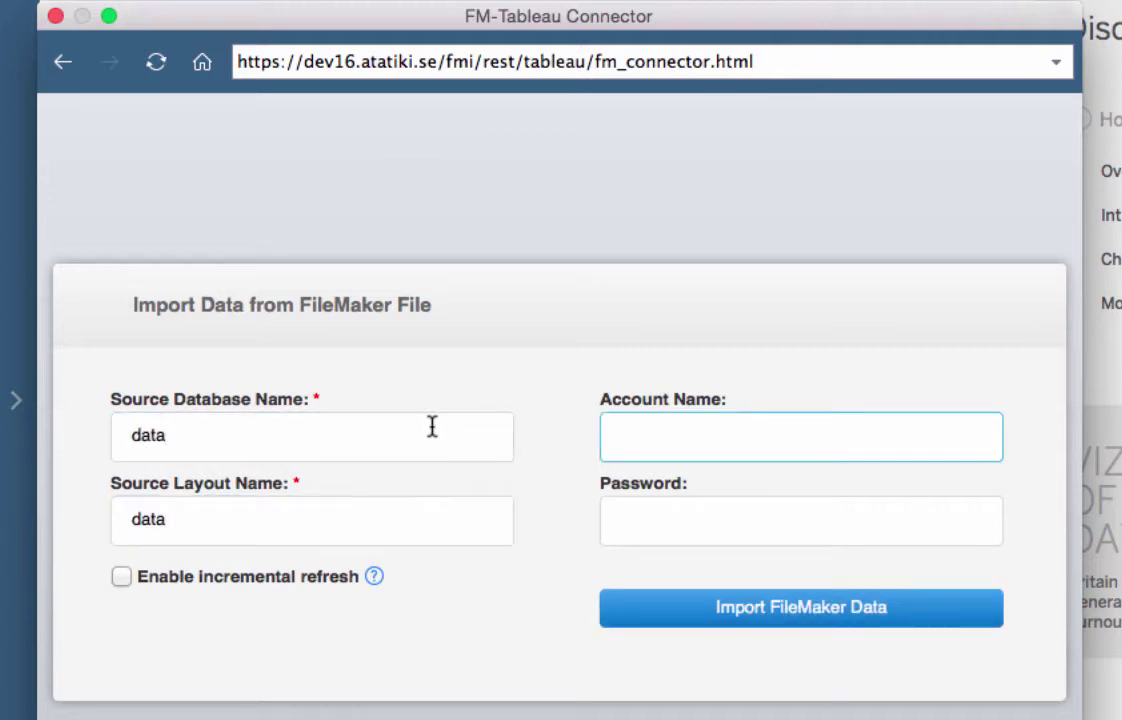
pyautogui.write('video')
pyautogui.press('Tab')
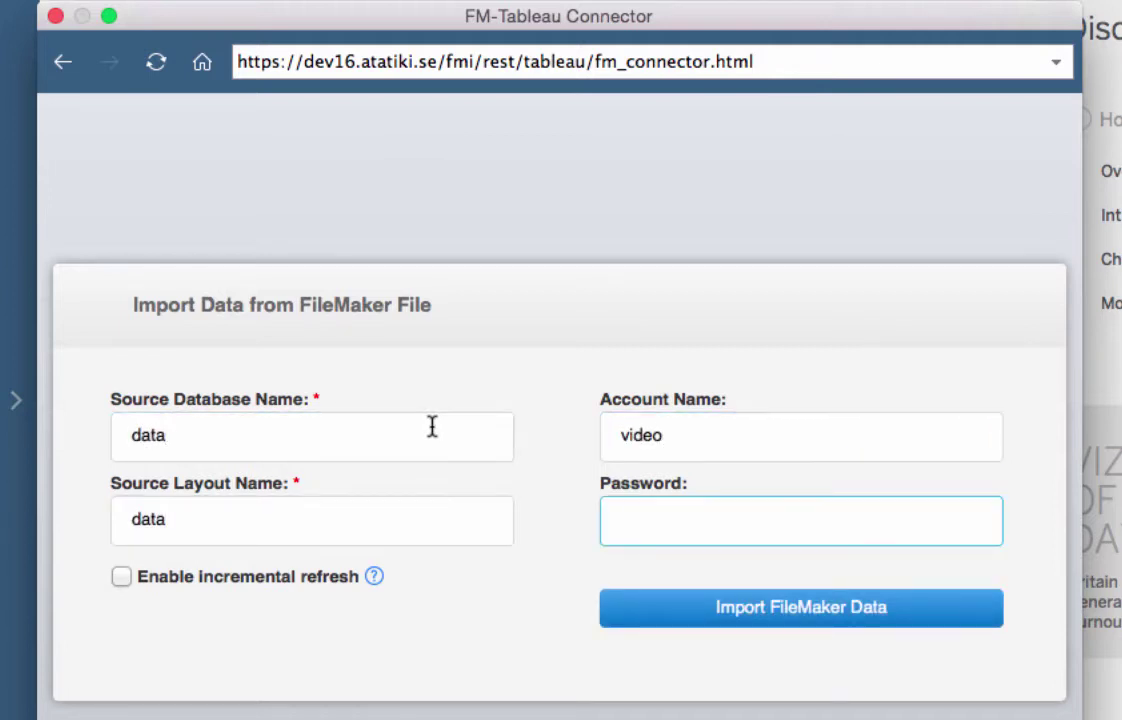
pyautogui.write('********')
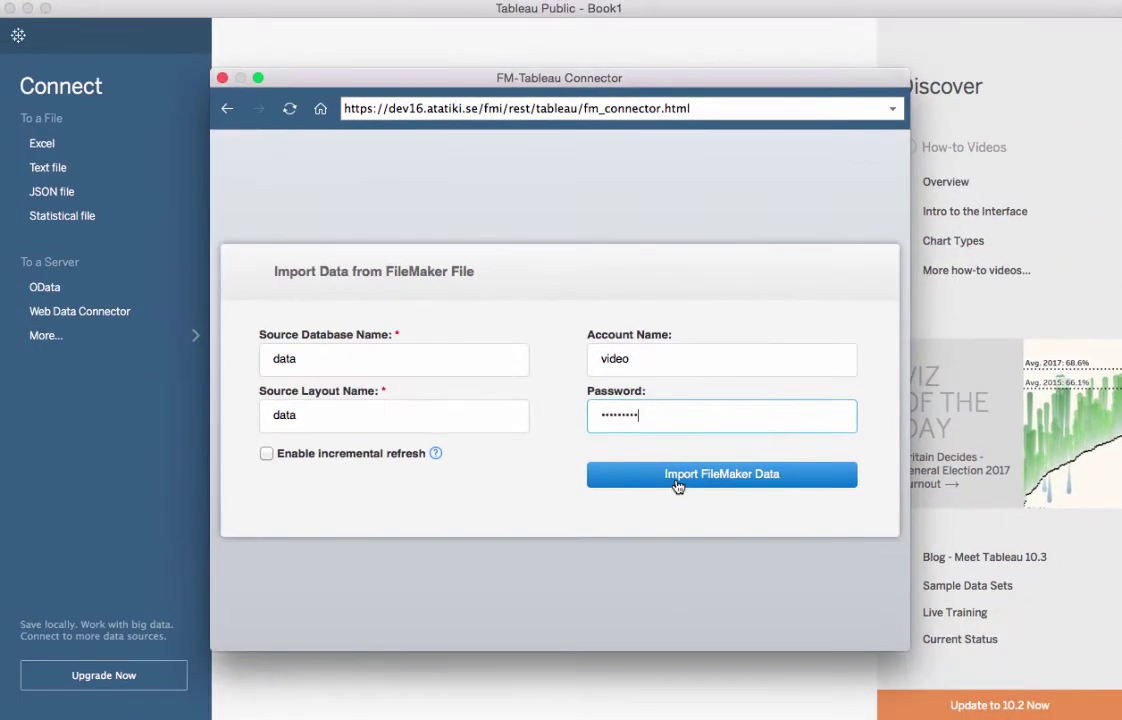
pyautogui.click(734, 614)
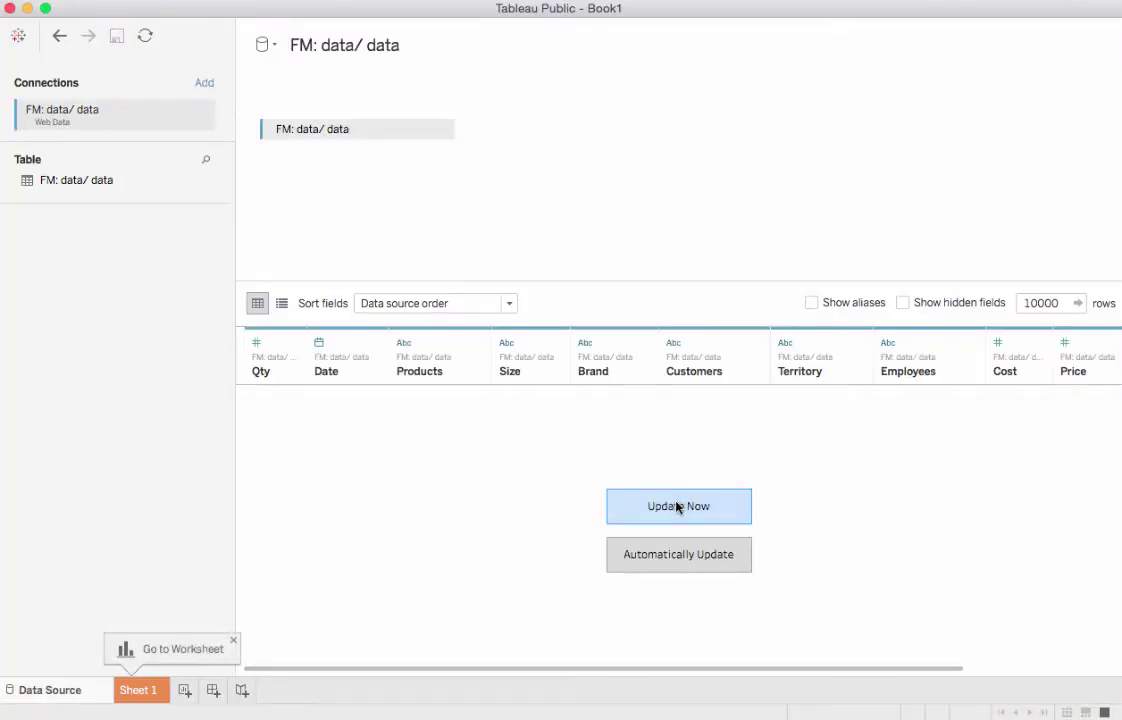
# Update the FM: data/ data preview to load the FileMaker rows into the grid
pyautogui.click(676, 506)
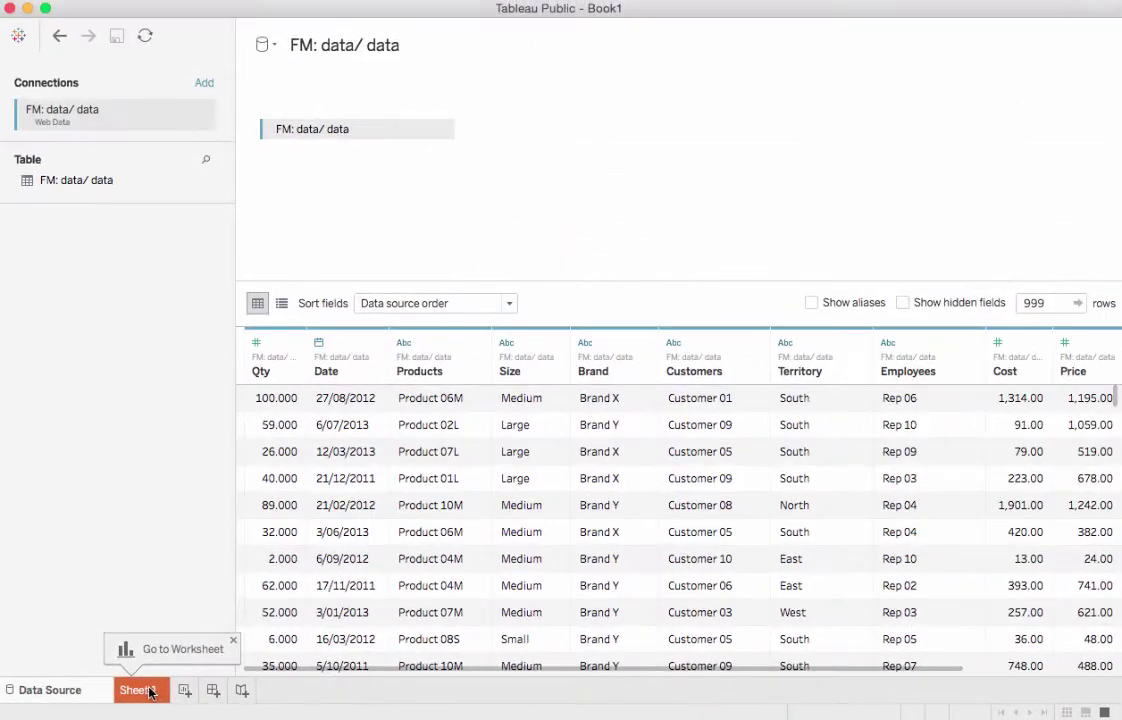
# On Sheet 1, tabulate SUM(Profit) by year of Date with a grand total row
pyautogui.click(150, 692)
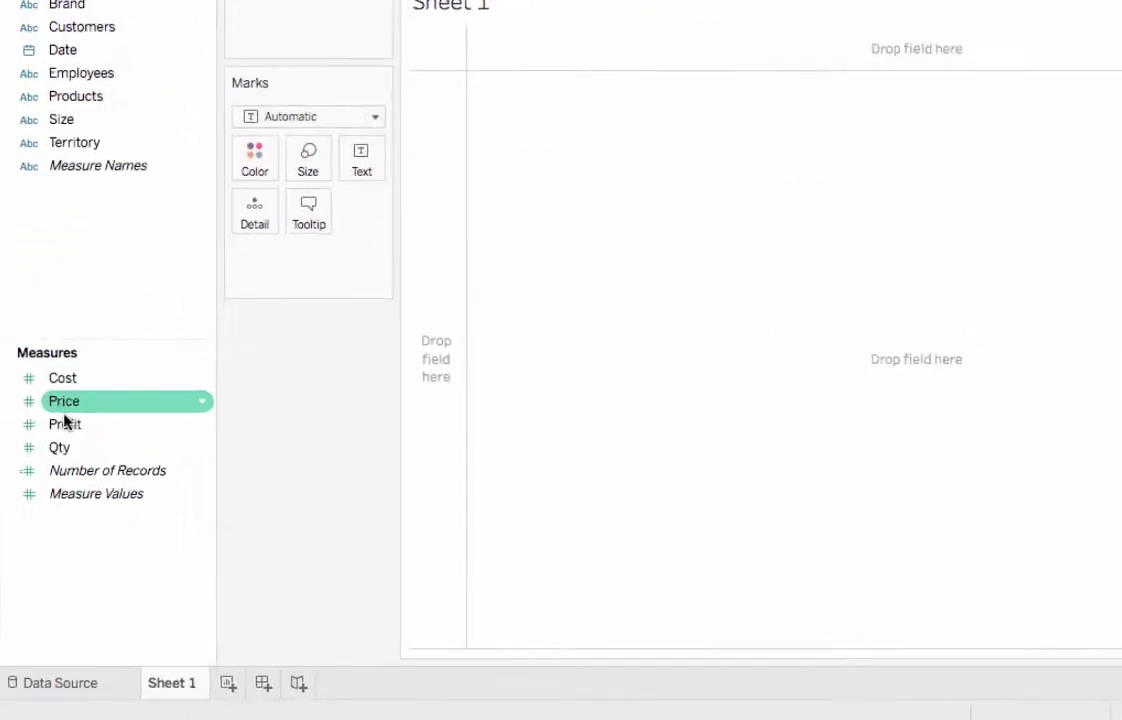
pyautogui.moveTo(67, 413); pyautogui.dragTo(643, 405)
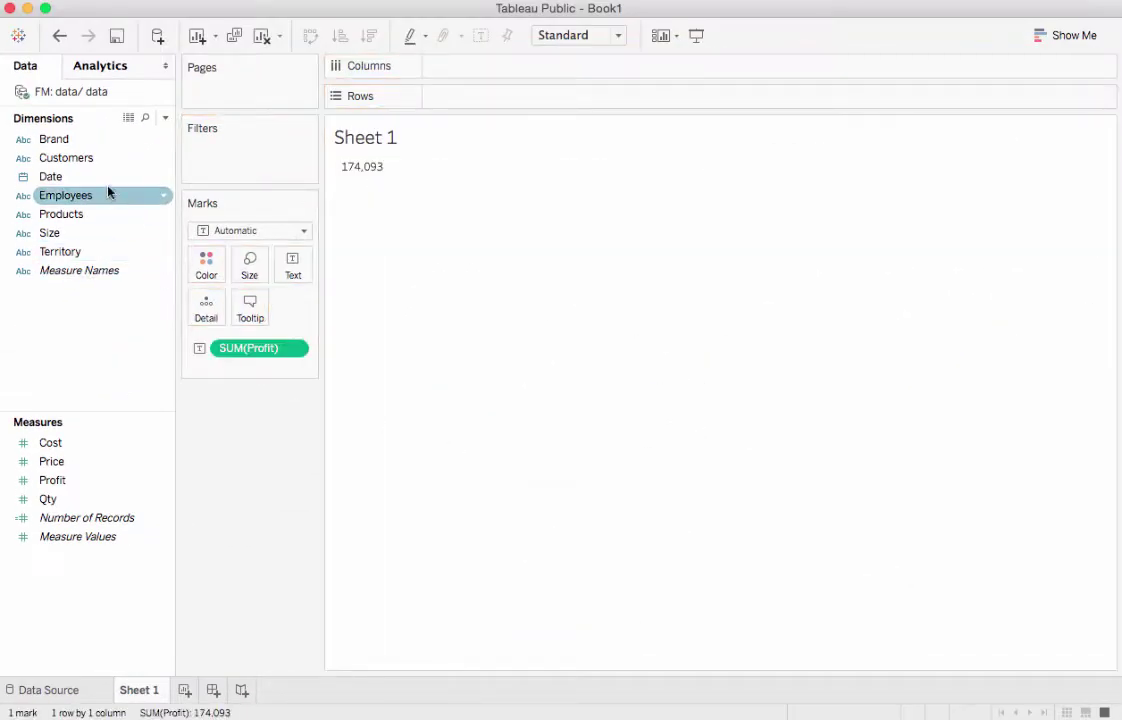
pyautogui.moveTo(90, 177); pyautogui.dragTo(514, 104)
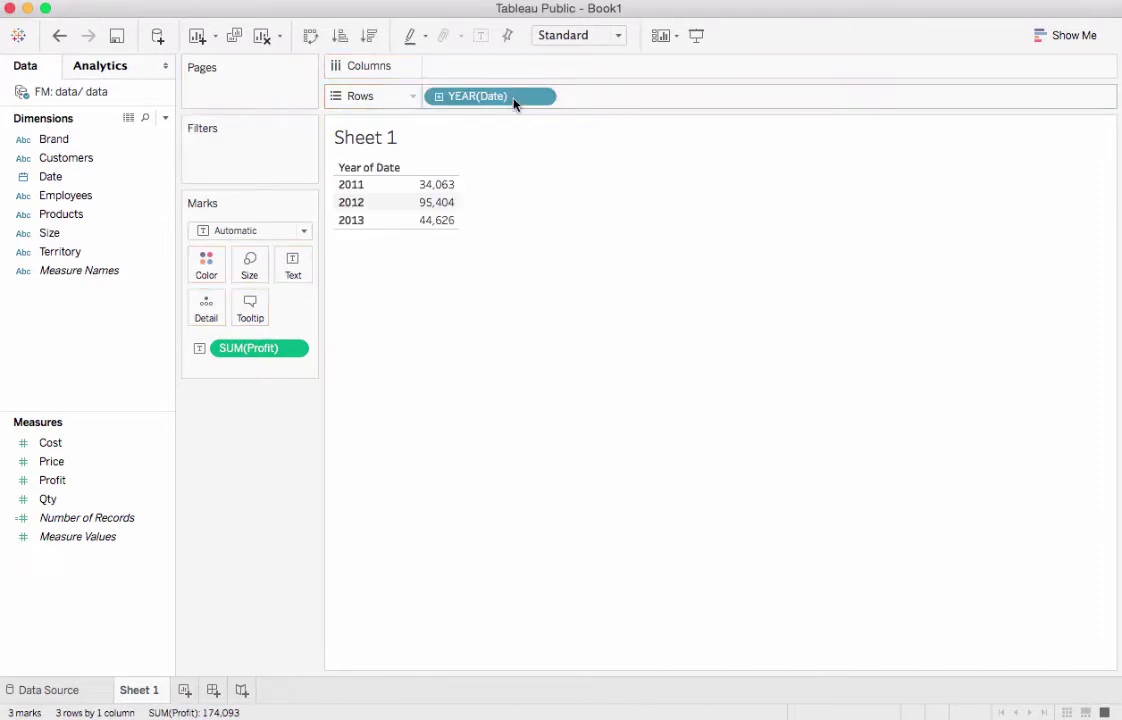
pyautogui.click(97, 65)
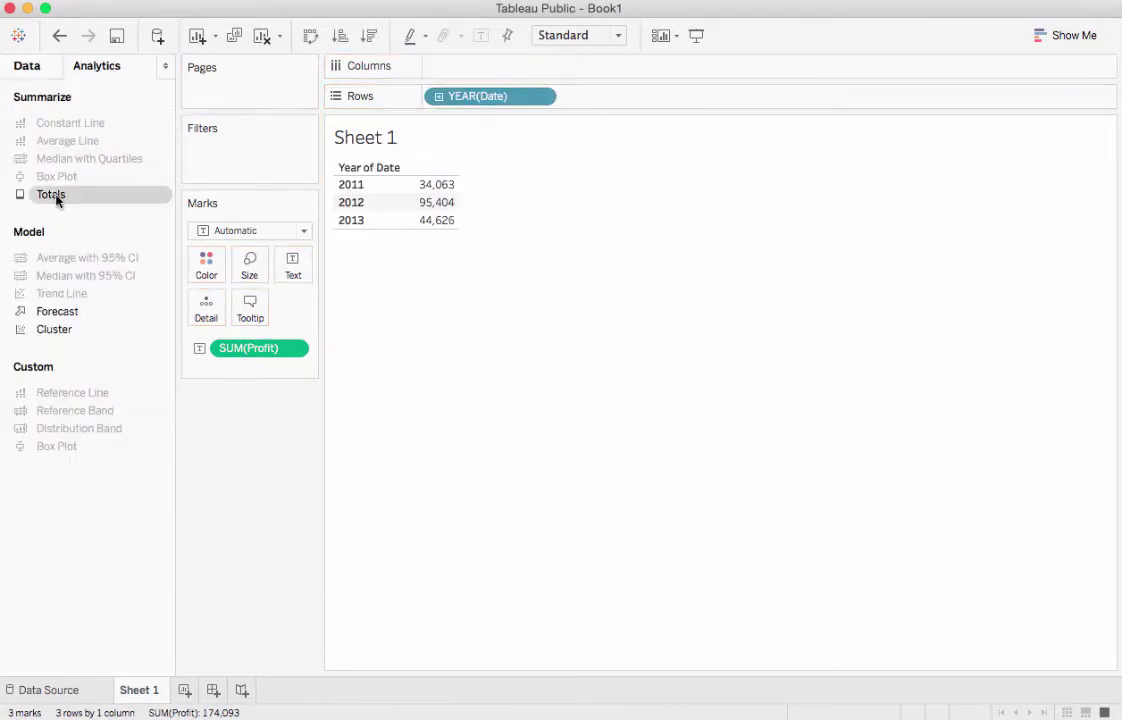
pyautogui.moveTo(56, 200); pyautogui.dragTo(598, 192)
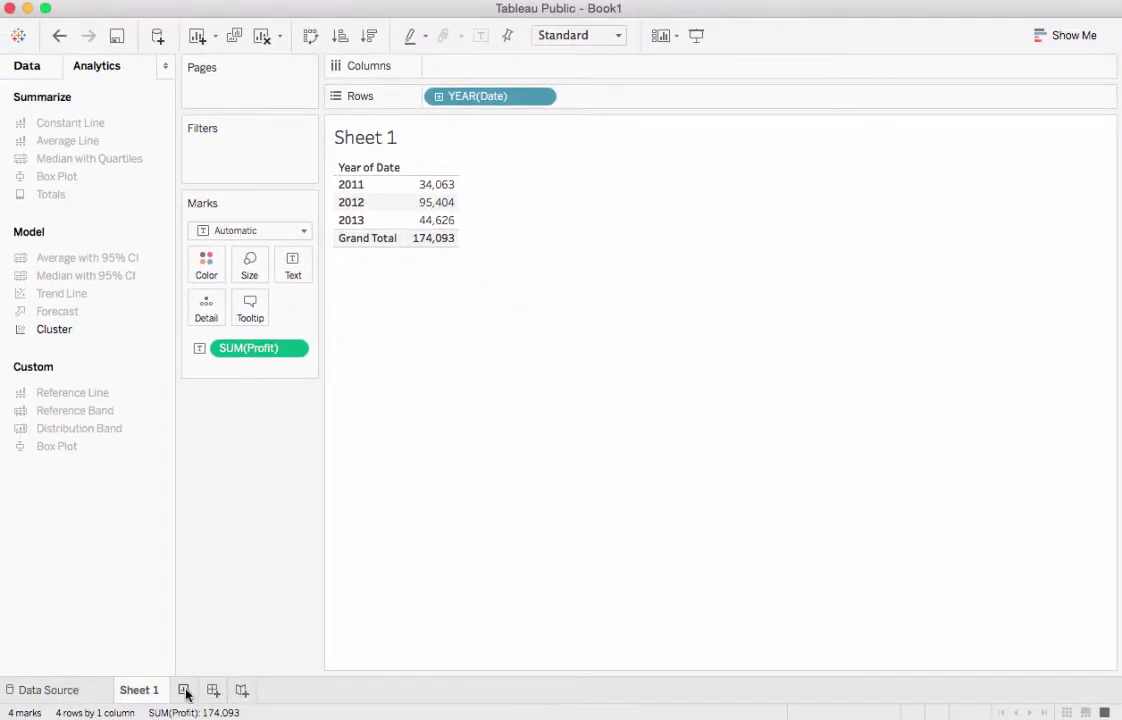
# On a new Sheet 2, chart SUM(Profit) by quarter as a line chart
pyautogui.click(185, 691)
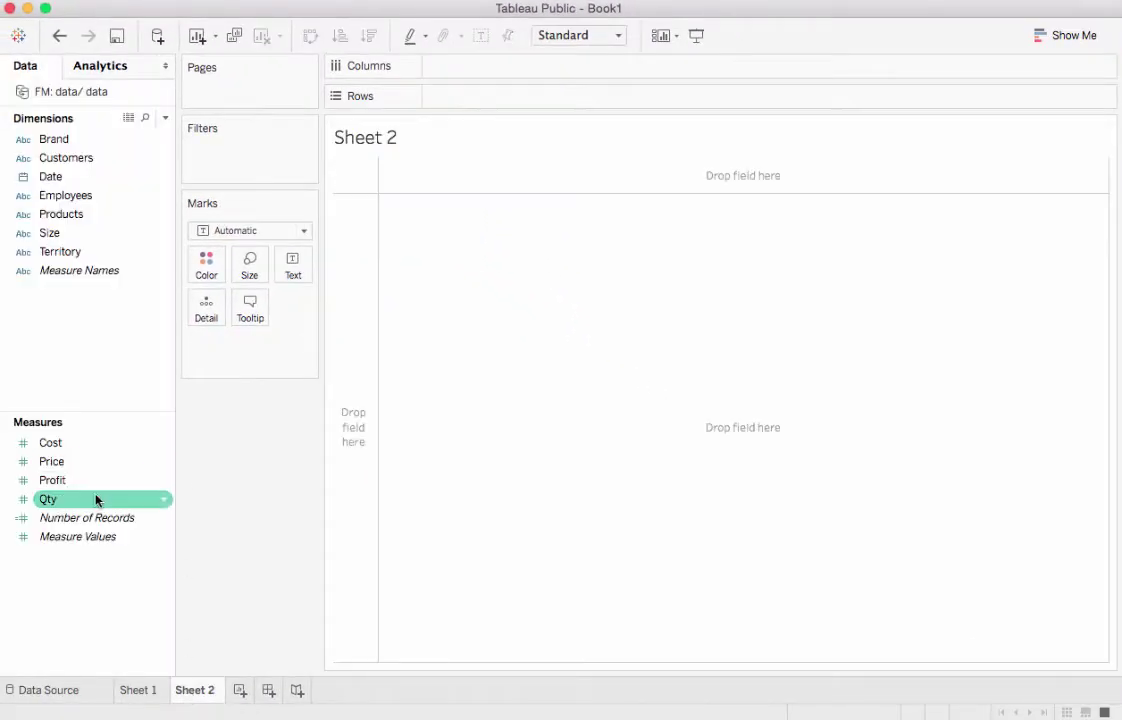
pyautogui.moveTo(52, 480); pyautogui.dragTo(487, 401)
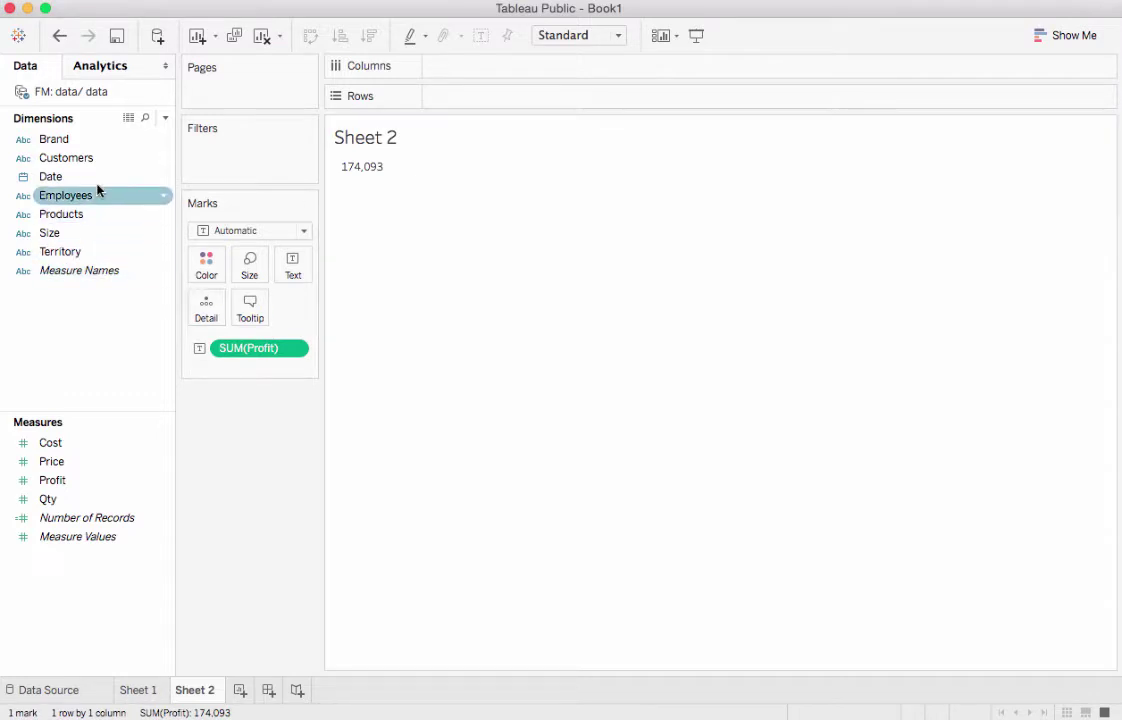
pyautogui.moveTo(96, 178); pyautogui.dragTo(484, 98)
pyautogui.click(439, 97)
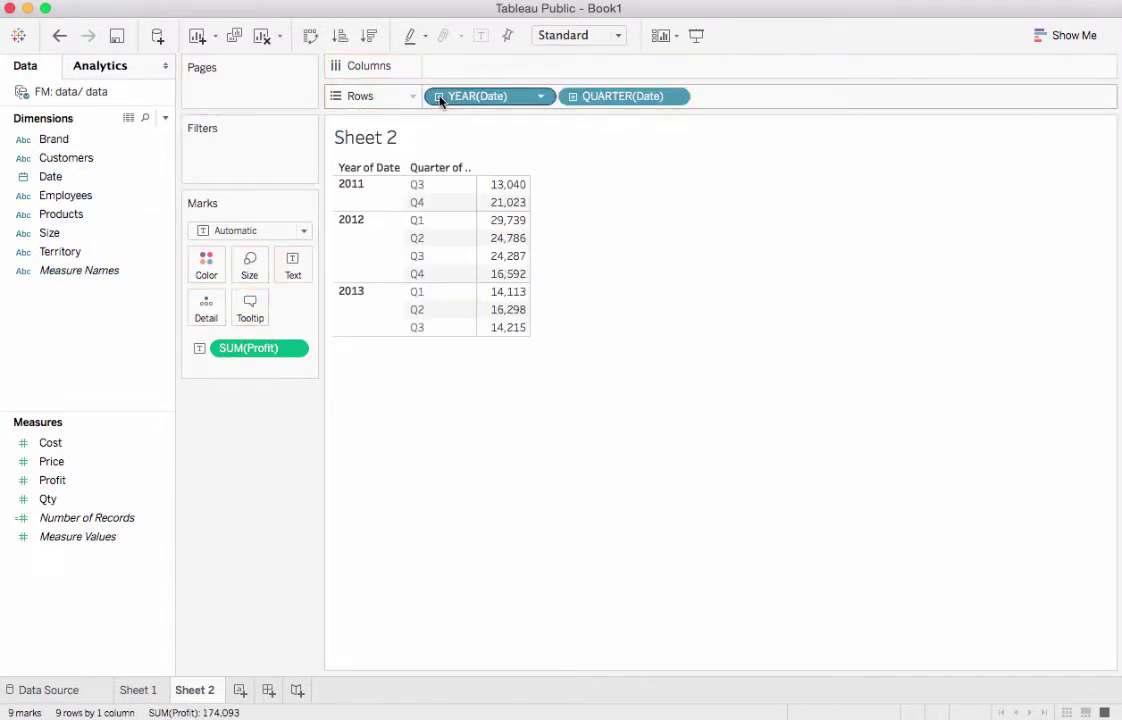
pyautogui.click(1066, 35)
pyautogui.click(975, 258)
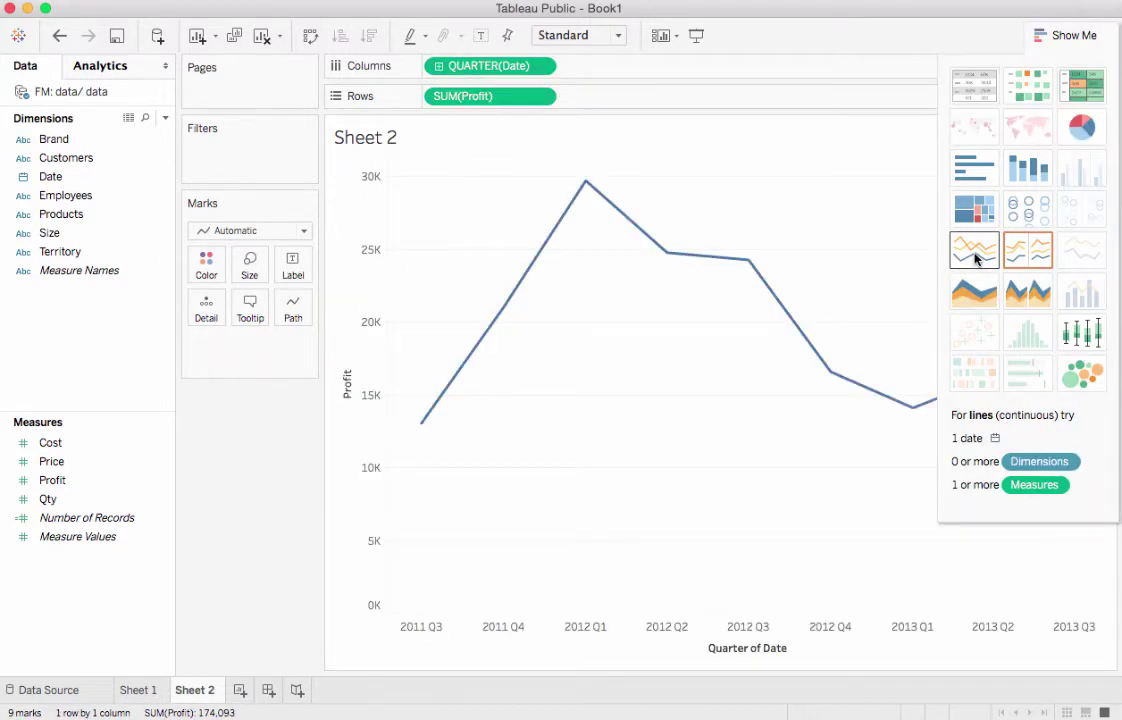
# On new Sheet 3, show profit per customer as horizontal bars sorted highest first
pyautogui.click(239, 690)
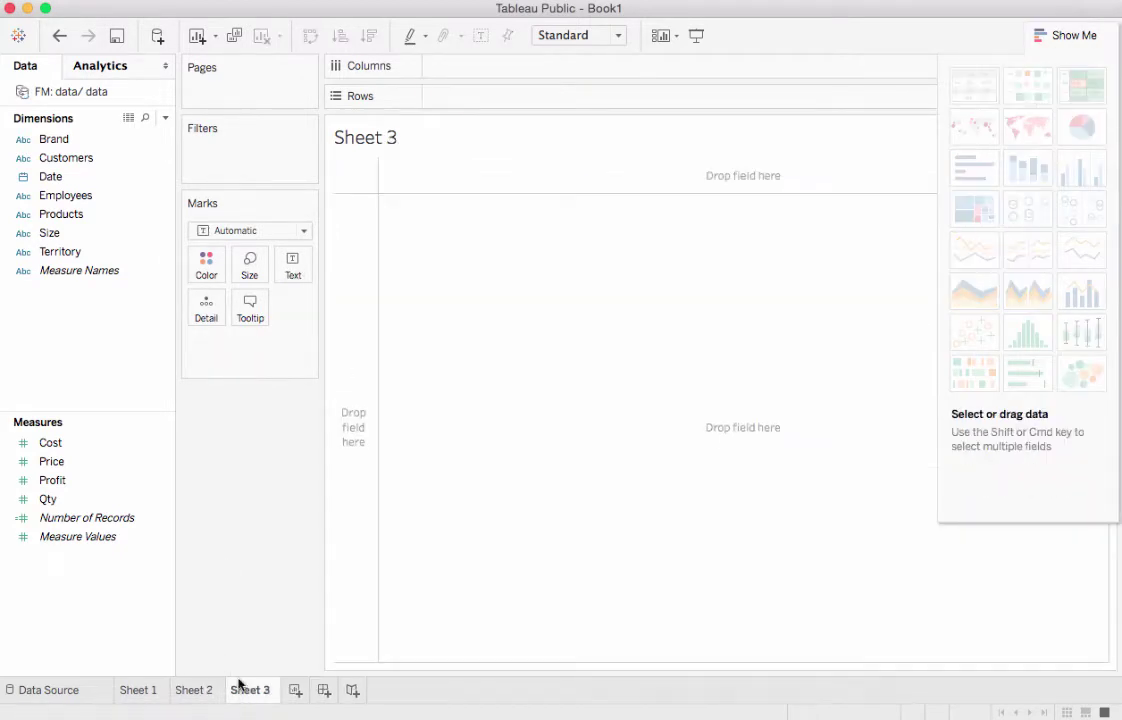
pyautogui.moveTo(51, 478); pyautogui.dragTo(594, 408)
pyautogui.moveTo(66, 158); pyautogui.dragTo(458, 101)
pyautogui.click(975, 167)
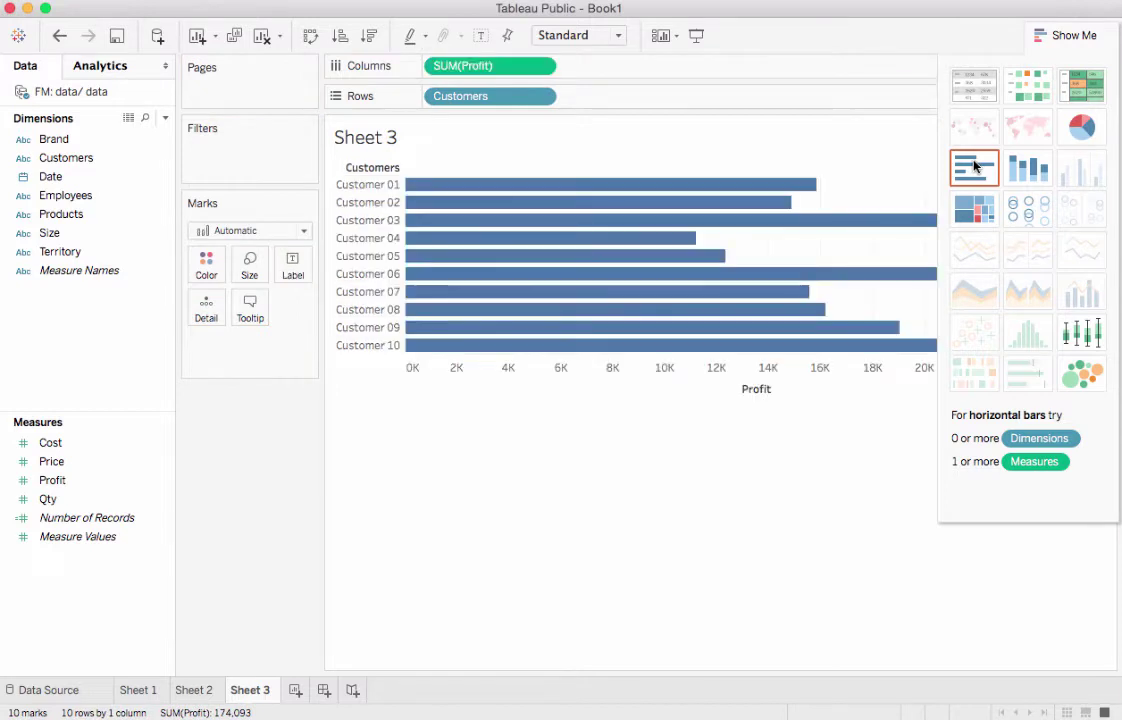
pyautogui.click(368, 36)
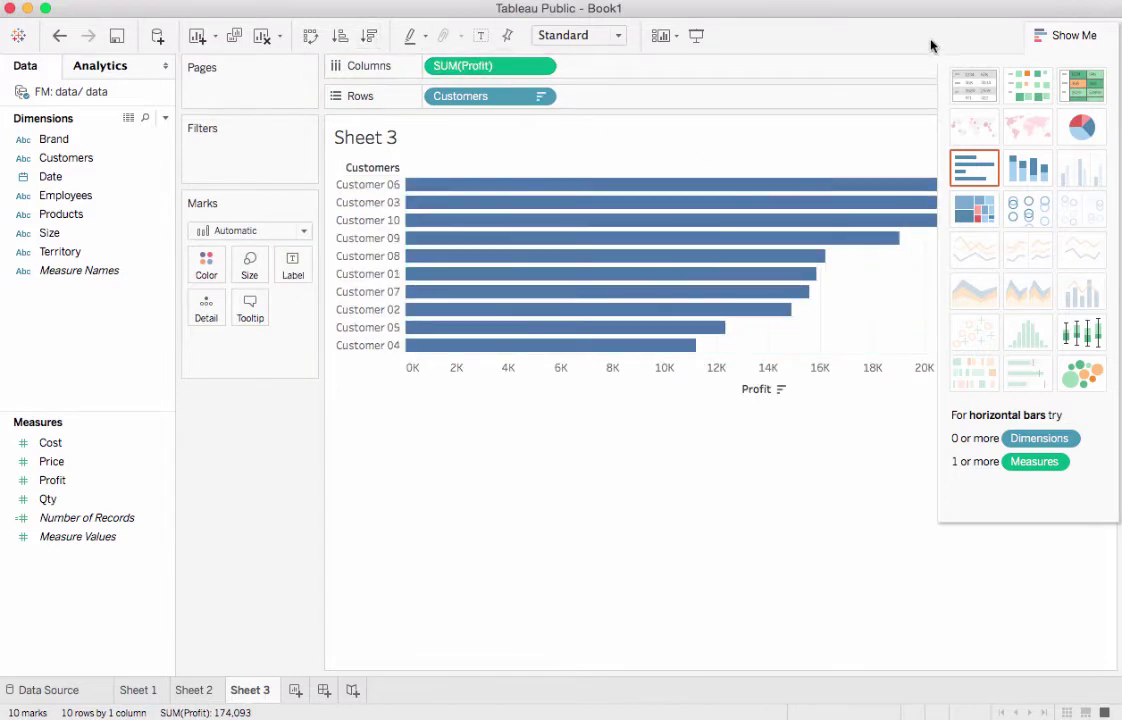
pyautogui.click(1062, 38)
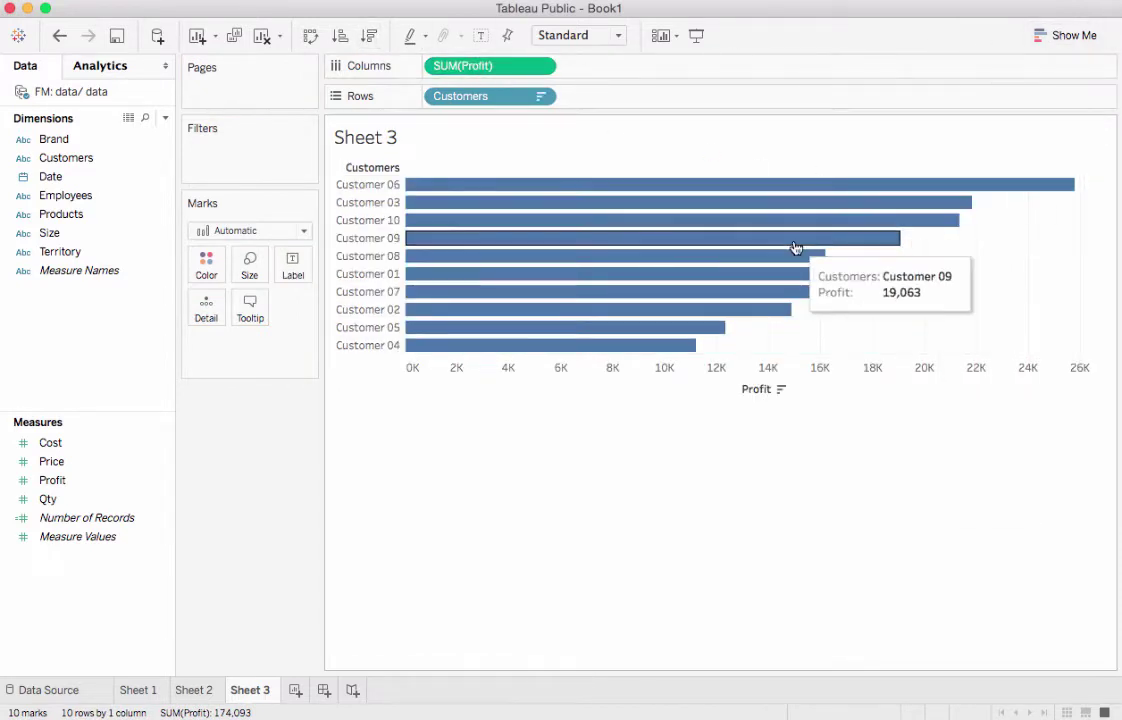
# Swap the bars to profit per employee, sorted descending, then to profit per product
pyautogui.moveTo(482, 99); pyautogui.dragTo(95, 270)
pyautogui.moveTo(70, 195); pyautogui.dragTo(481, 100)
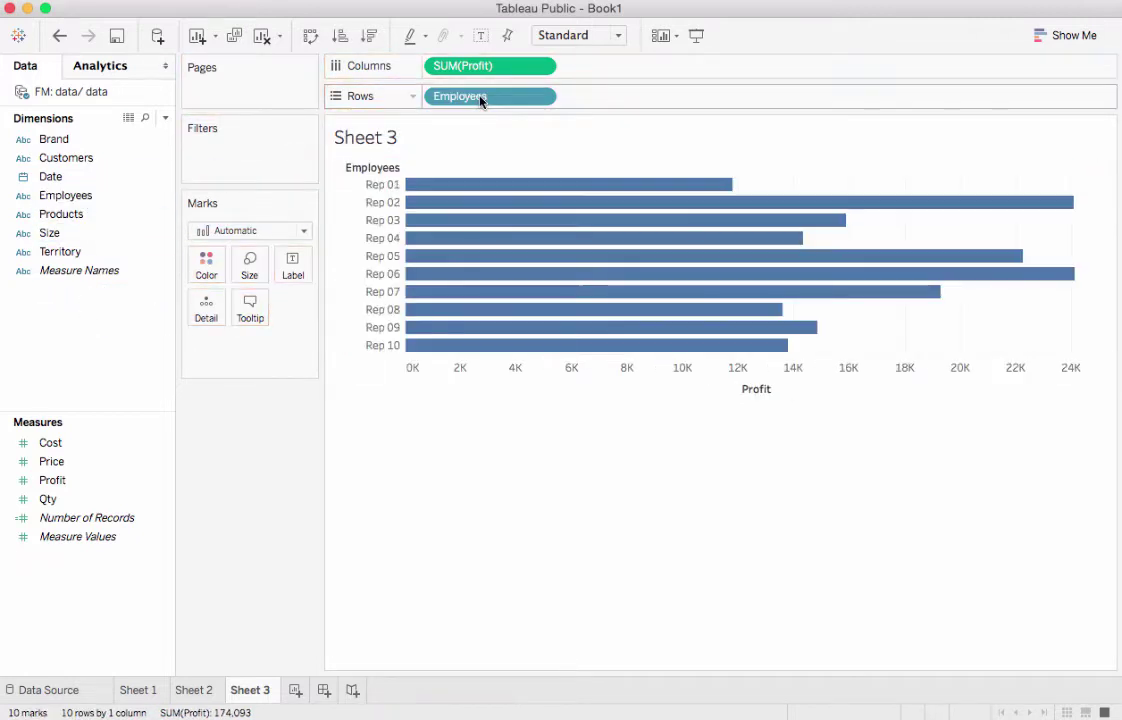
pyautogui.click(370, 37)
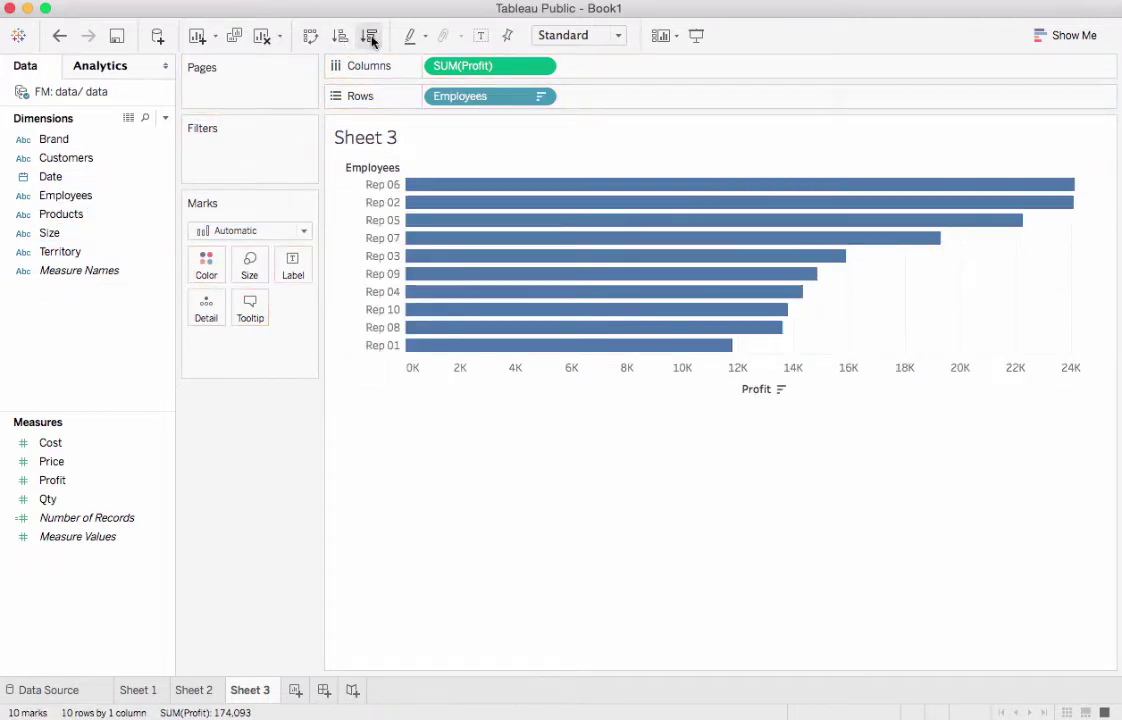
pyautogui.moveTo(482, 100); pyautogui.dragTo(83, 328)
pyautogui.moveTo(118, 215); pyautogui.dragTo(526, 104)
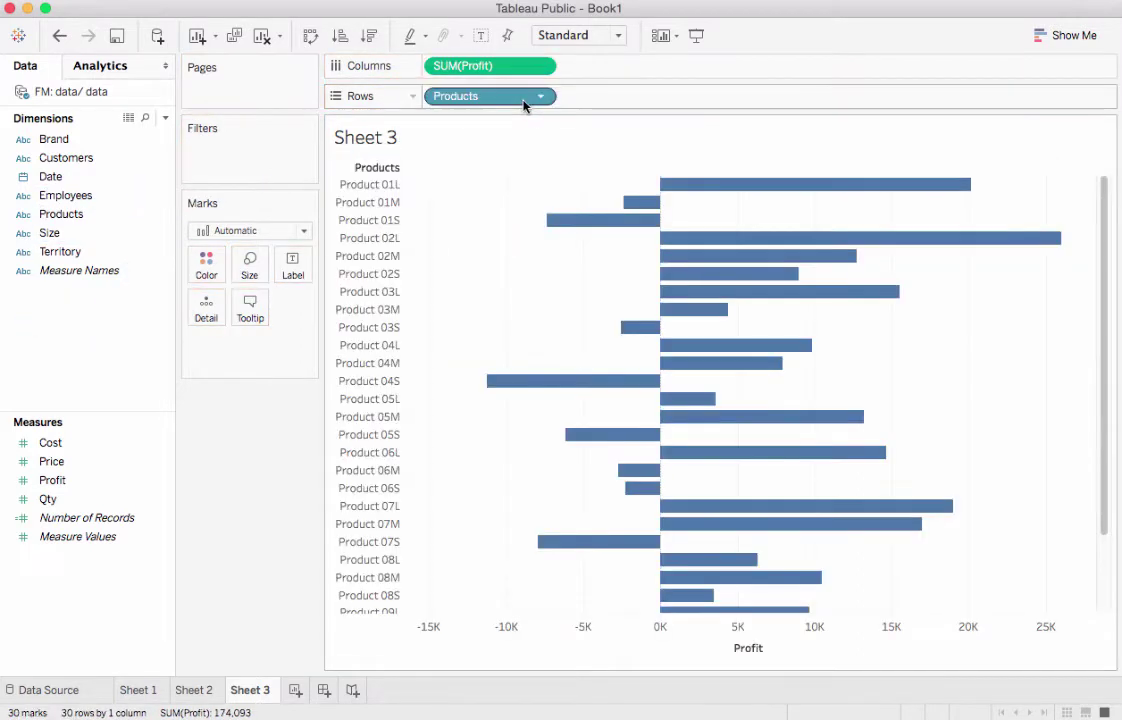
# Sort product bars descending and colour them by profit with full-range Red-Green Diverging palette
pyautogui.click(370, 37)
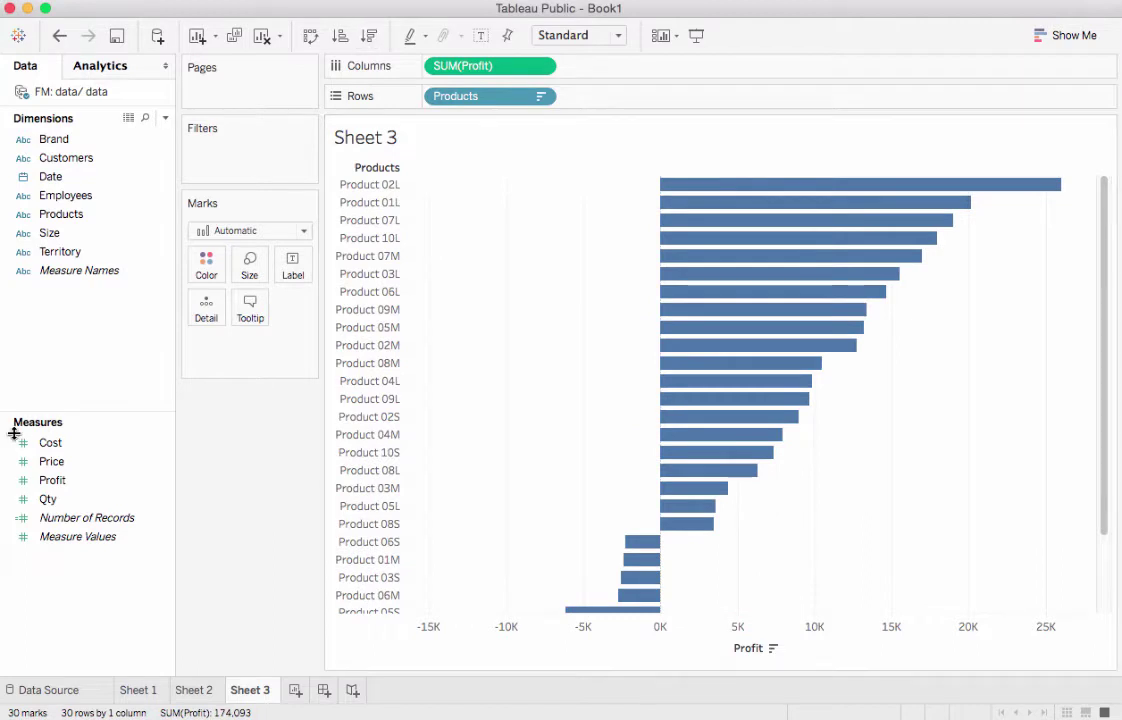
pyautogui.moveTo(65, 486); pyautogui.dragTo(209, 278)
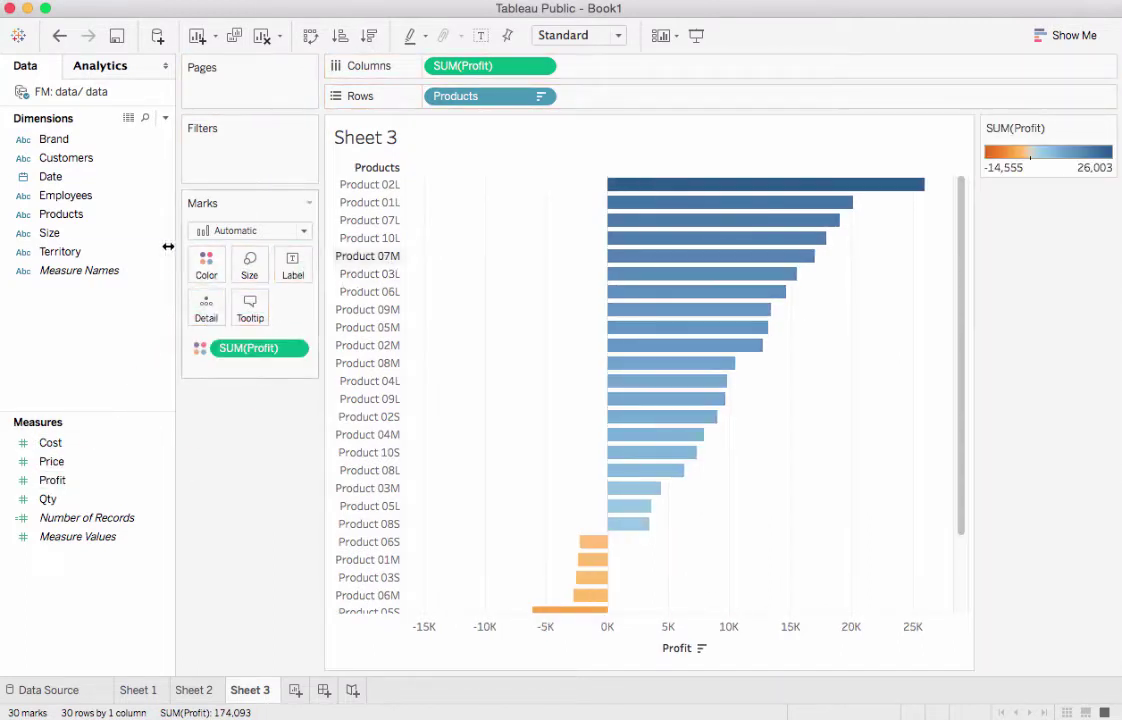
pyautogui.click(215, 266)
pyautogui.click(266, 323)
pyautogui.click(540, 266)
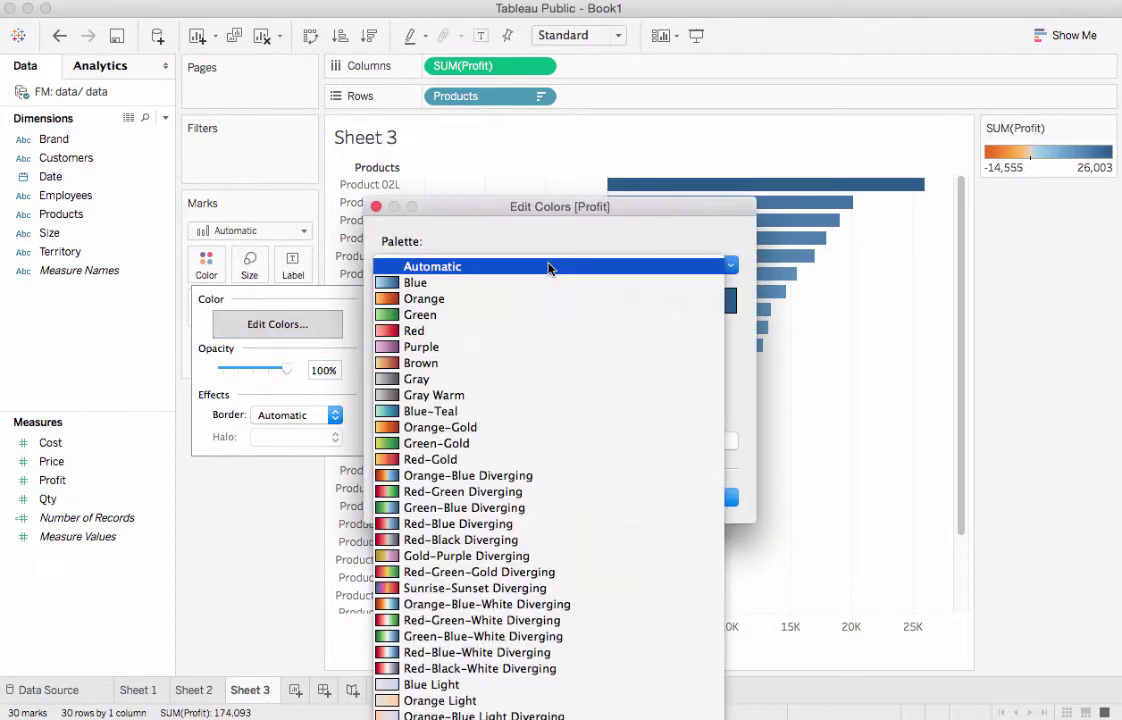
pyautogui.click(478, 492)
pyautogui.click(483, 418)
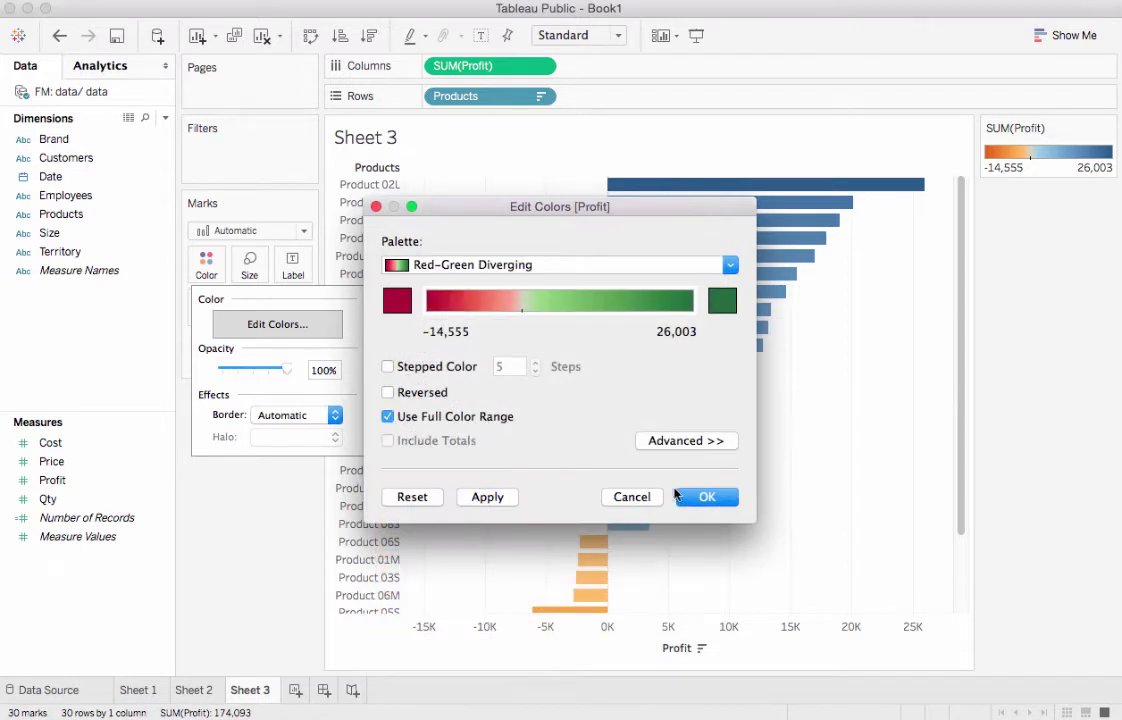
pyautogui.click(700, 496)
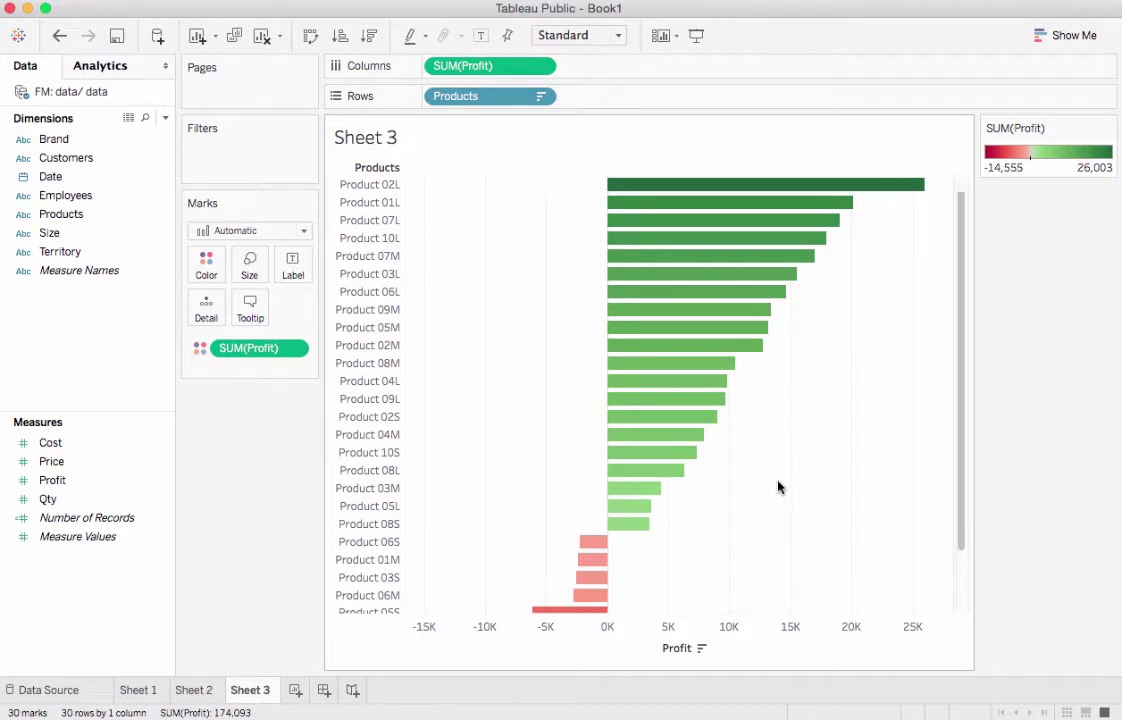
pyautogui.scroll(-5, 778, 487)
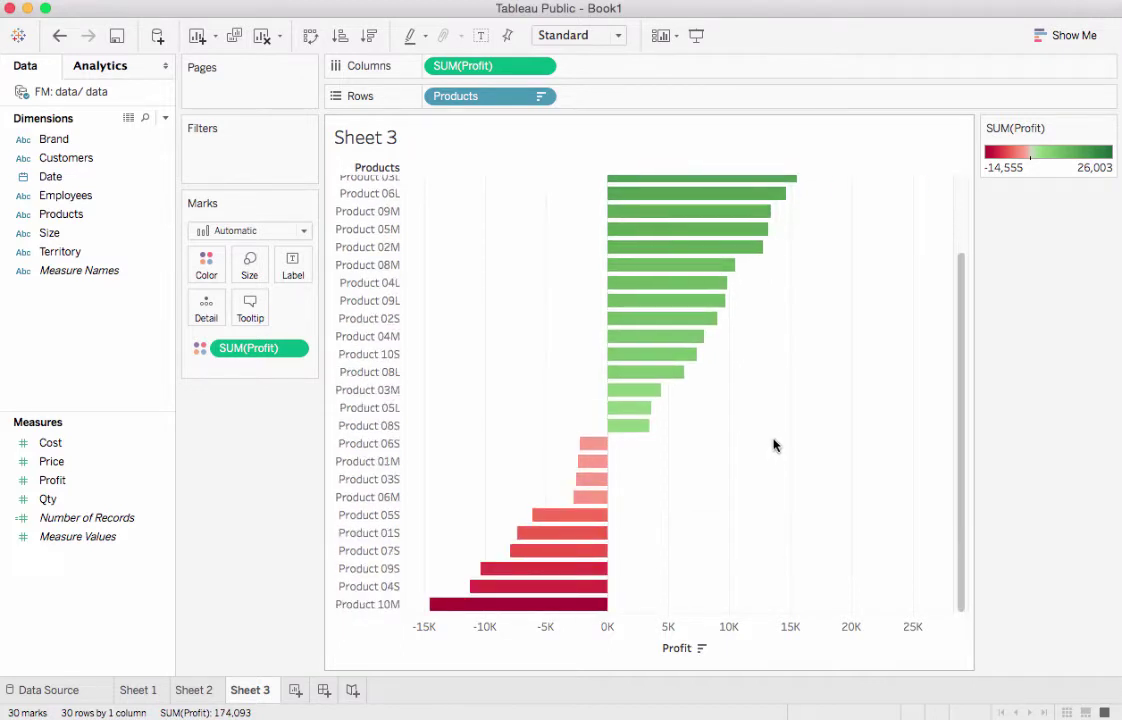
pyautogui.scroll(5, 772, 445)
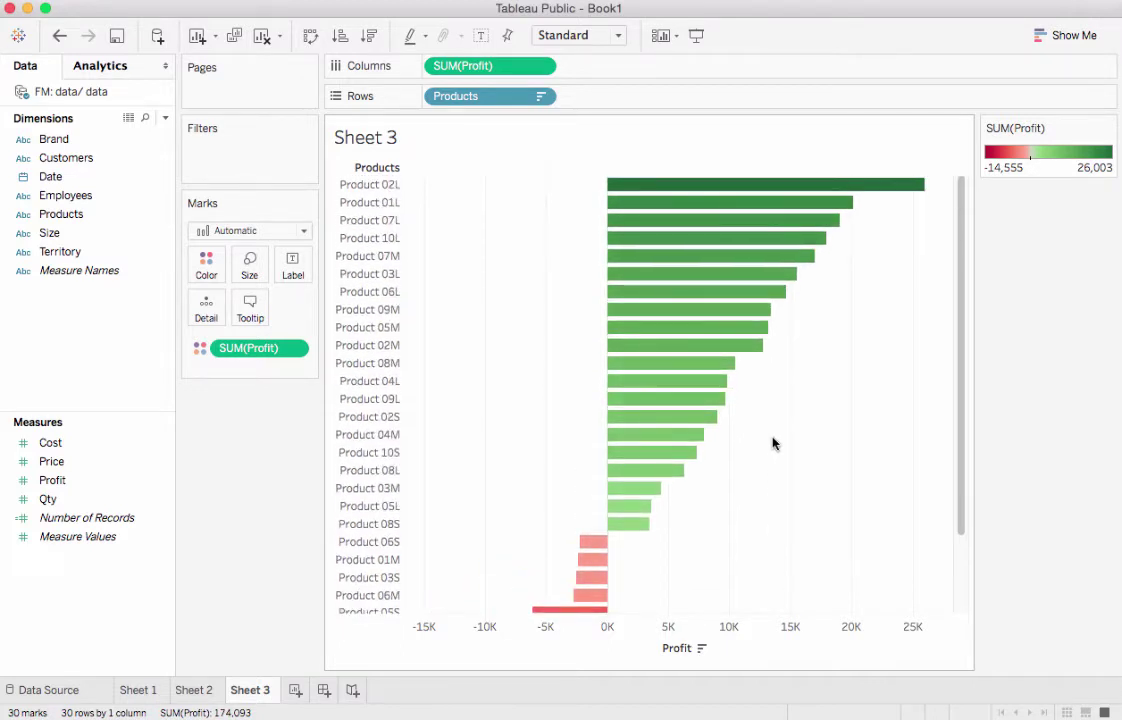
# Duplicate the product chart and replace Products with Size on Rows
pyautogui.click(233, 37)
pyautogui.moveTo(476, 96); pyautogui.dragTo(68, 320)
pyautogui.moveTo(62, 232); pyautogui.dragTo(536, 96)
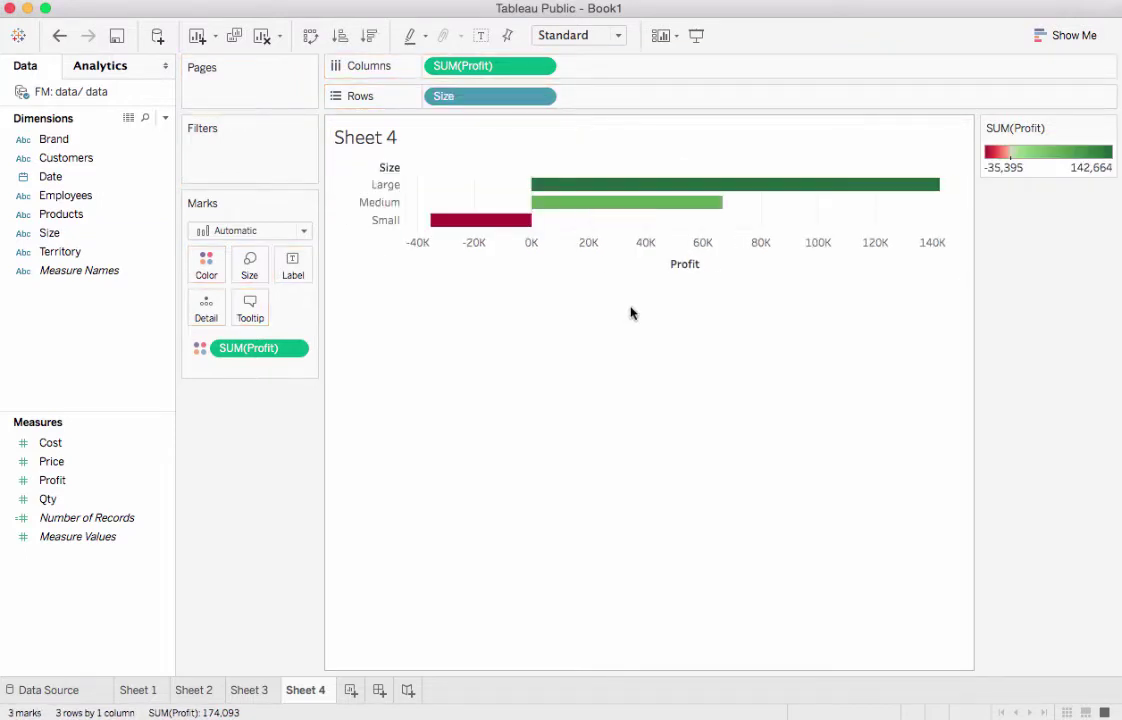
# Duplicate the Size chart, switch Rows to Brand, and reset its colours to Automatic
pyautogui.click(233, 37)
pyautogui.moveTo(478, 98); pyautogui.dragTo(82, 320)
pyautogui.moveTo(54, 139); pyautogui.dragTo(513, 103)
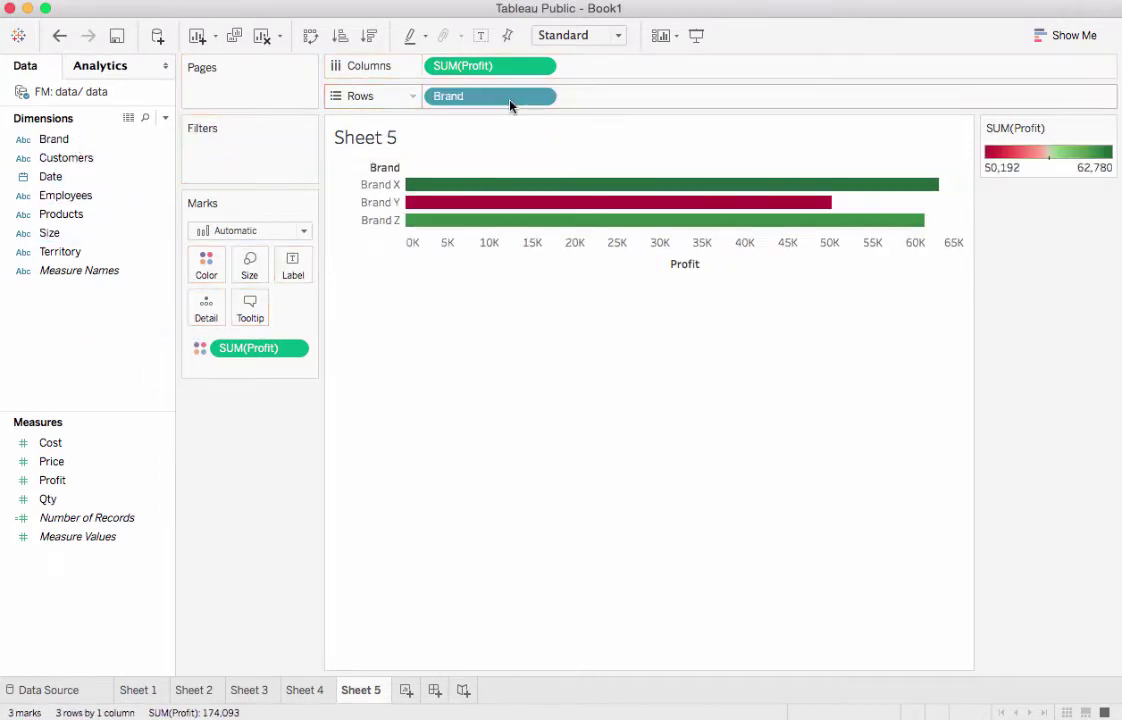
pyautogui.click(206, 265)
pyautogui.click(278, 324)
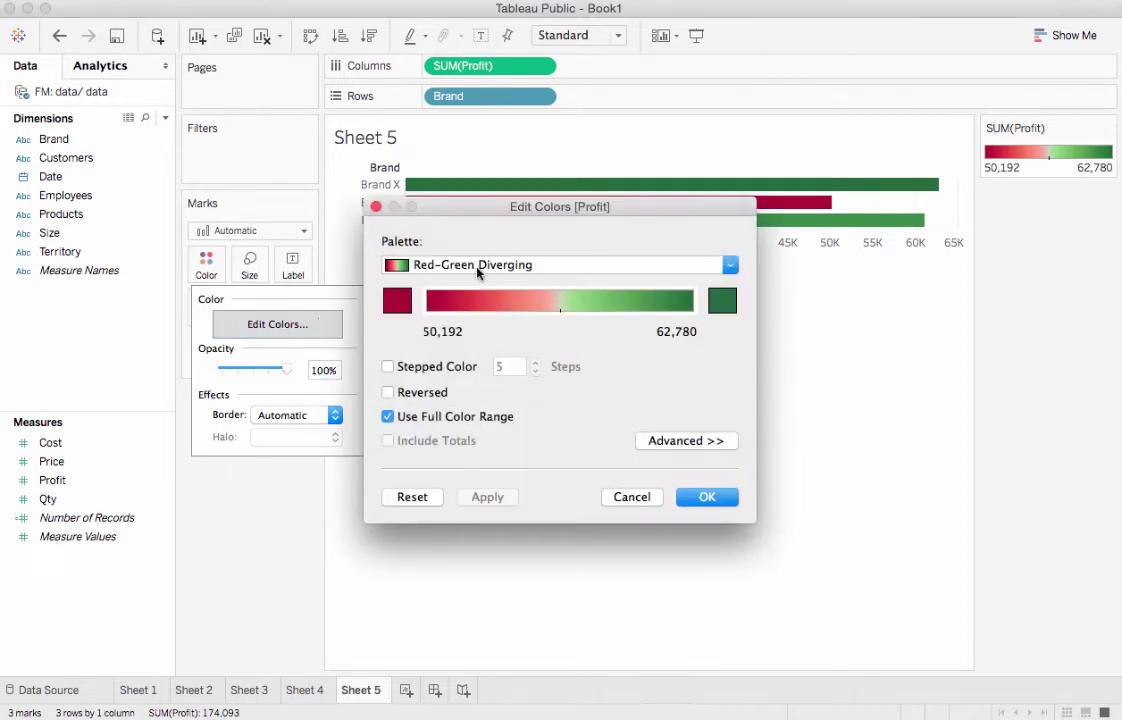
pyautogui.click(440, 264)
pyautogui.click(410, 36)
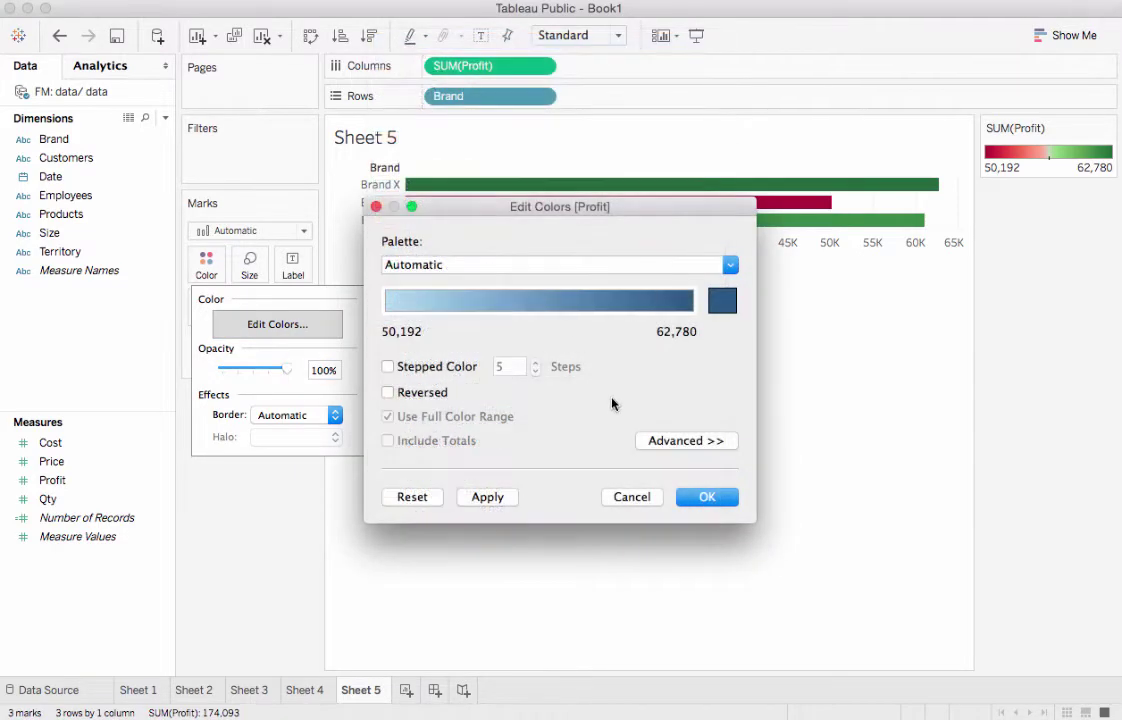
pyautogui.click(706, 497)
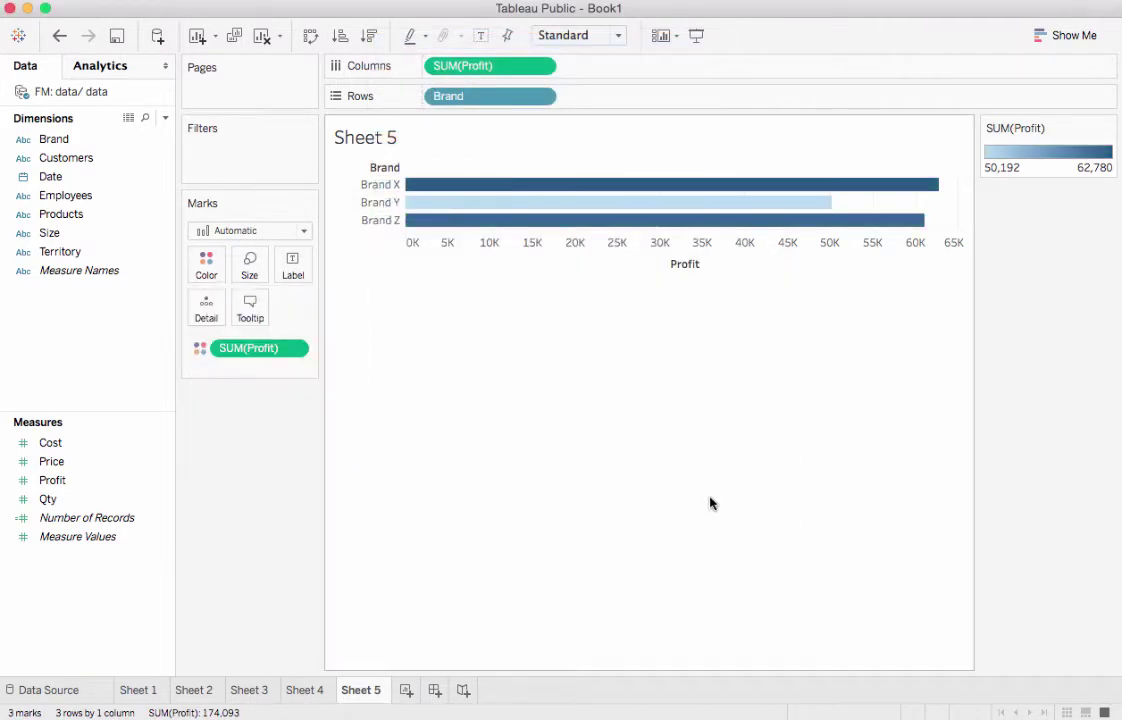
# Create a new dashboard and place Sheet 1, Sheet 2, and Sheet 3 on it
pyautogui.click(434, 690)
pyautogui.moveTo(25, 230); pyautogui.dragTo(262, 142)
pyautogui.moveTo(85, 243); pyautogui.dragTo(477, 513)
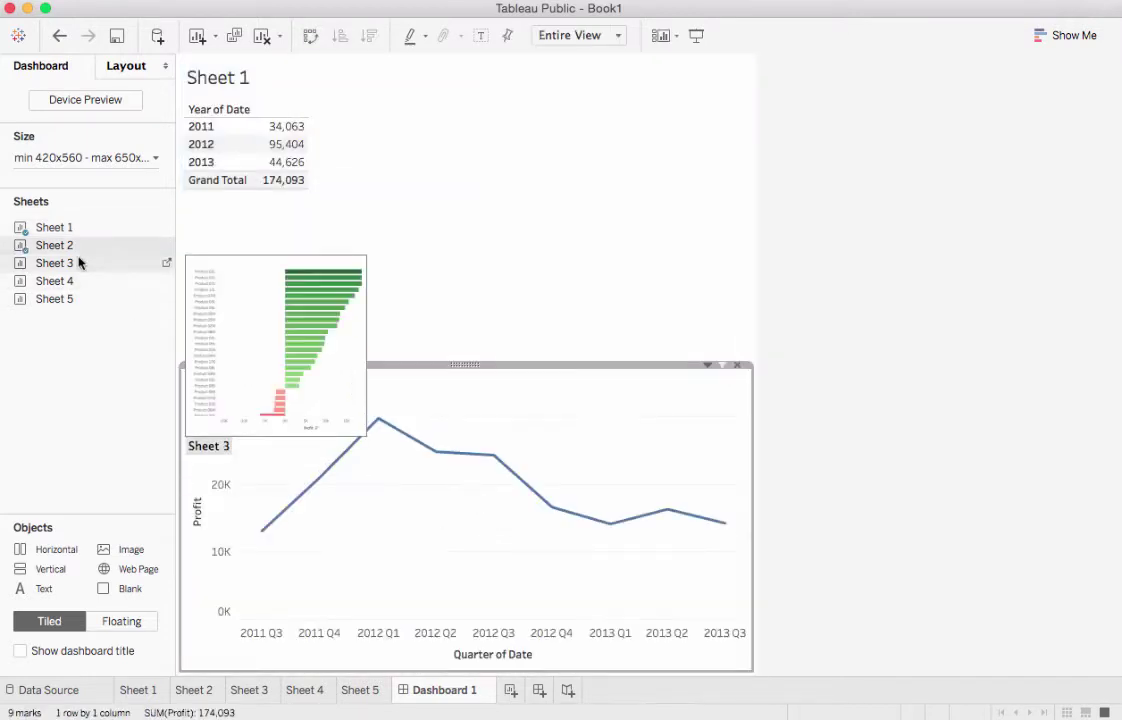
pyautogui.moveTo(80, 262); pyautogui.dragTo(755, 231)
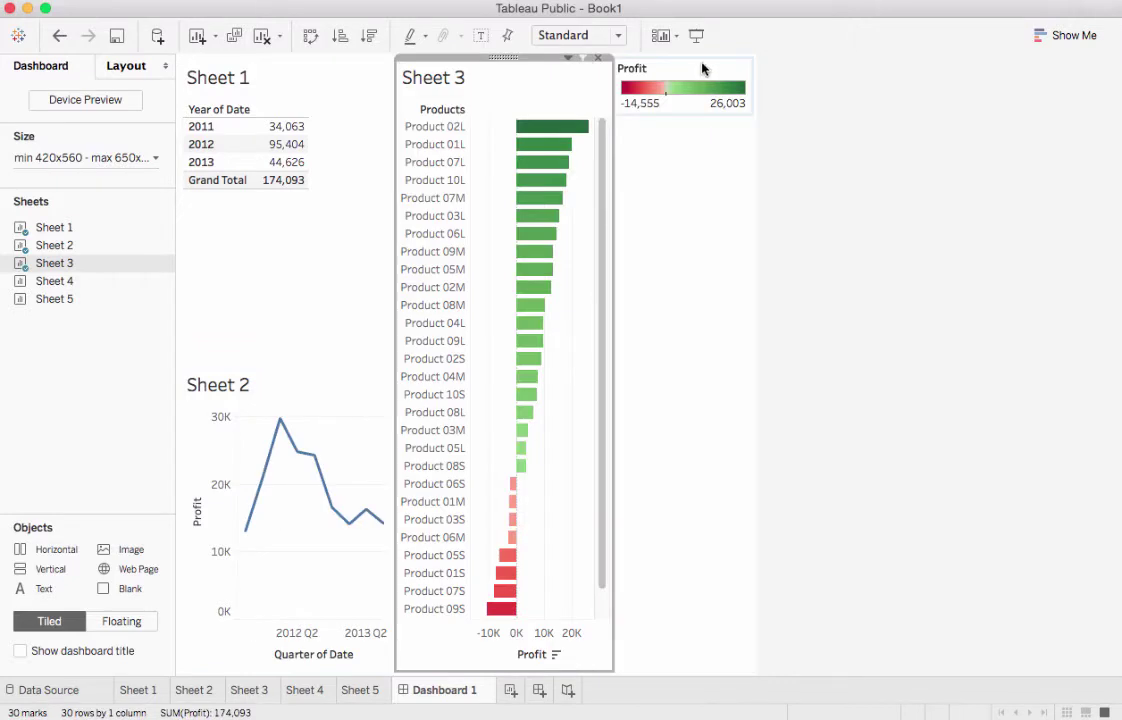
# Remove the product profit legend and add Sheets 4 and 5 below the line chart
pyautogui.click(747, 58)
pyautogui.moveTo(35, 296)
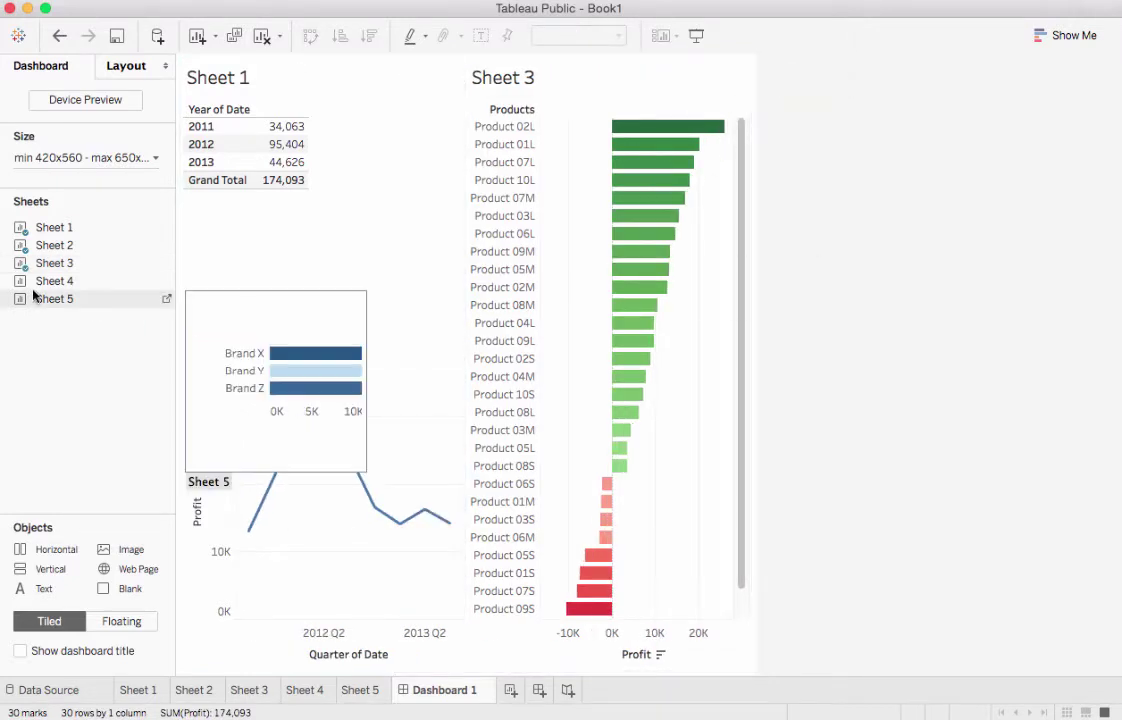
pyautogui.moveTo(40, 283); pyautogui.dragTo(323, 566)
pyautogui.moveTo(95, 301); pyautogui.dragTo(290, 626)
# Hide the titles of Sheets 1, 2, 4, 5 and 3, then close the Profit legend
pyautogui.rightClick(236, 80)
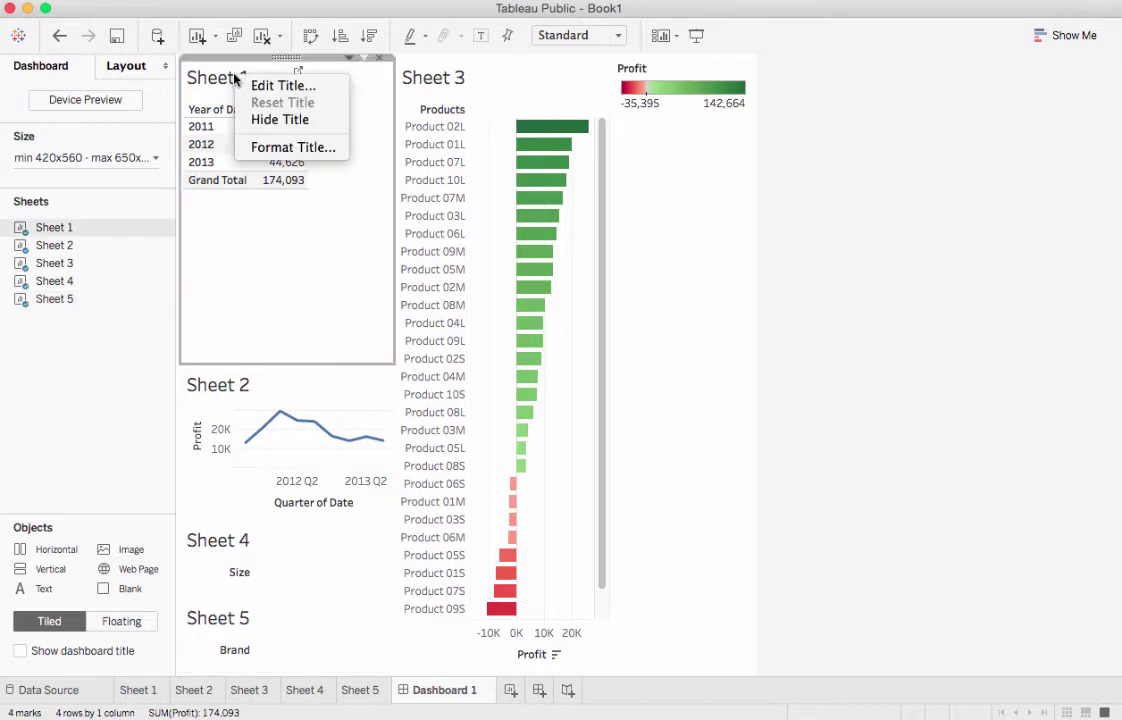
pyautogui.click(226, 117)
pyautogui.rightClick(222, 387)
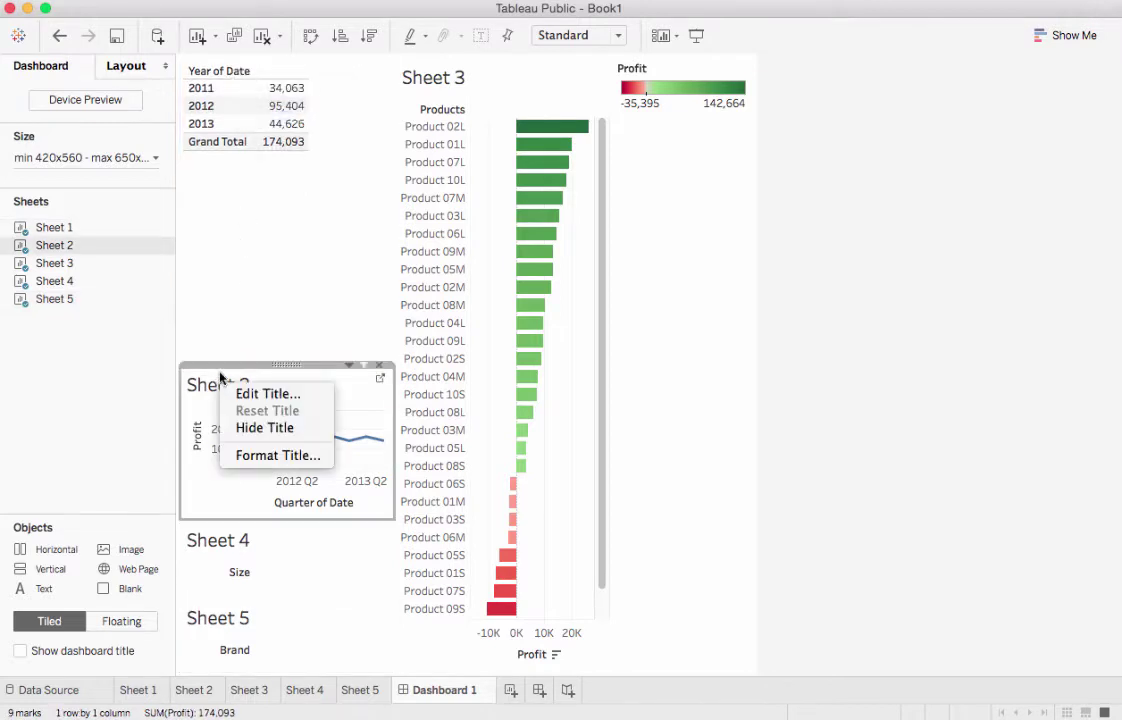
pyautogui.click(240, 428)
pyautogui.rightClick(237, 543)
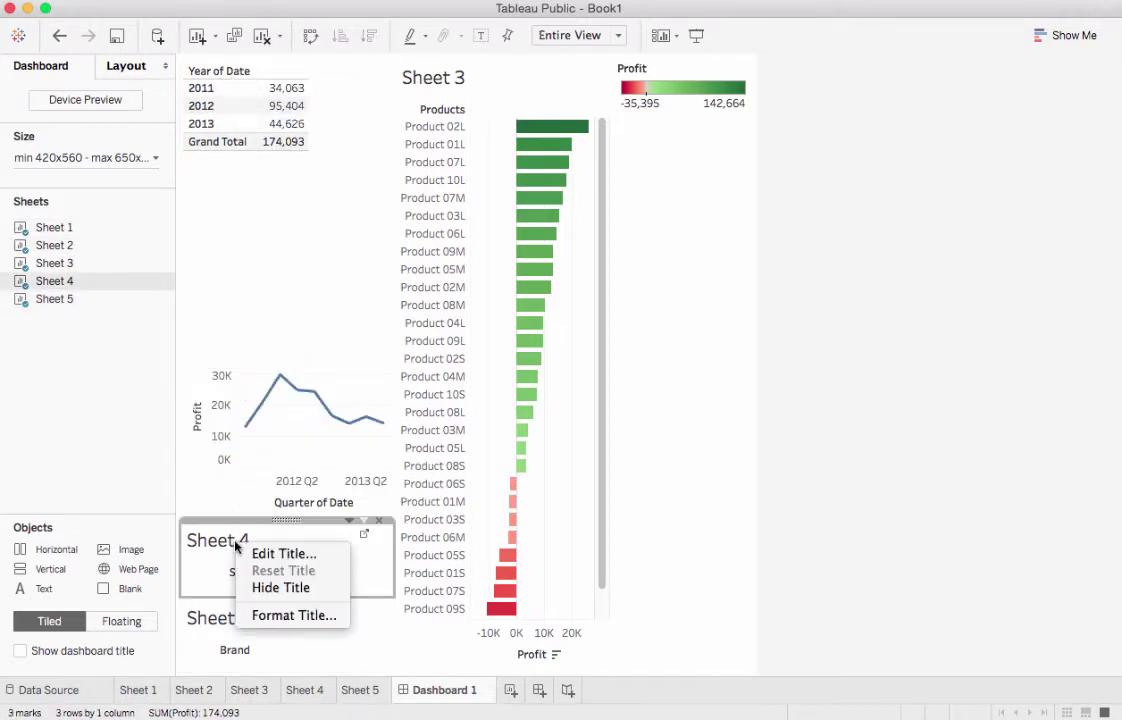
pyautogui.click(280, 588)
pyautogui.rightClick(246, 620)
pyautogui.click(290, 668)
pyautogui.rightClick(480, 77)
pyautogui.click(512, 120)
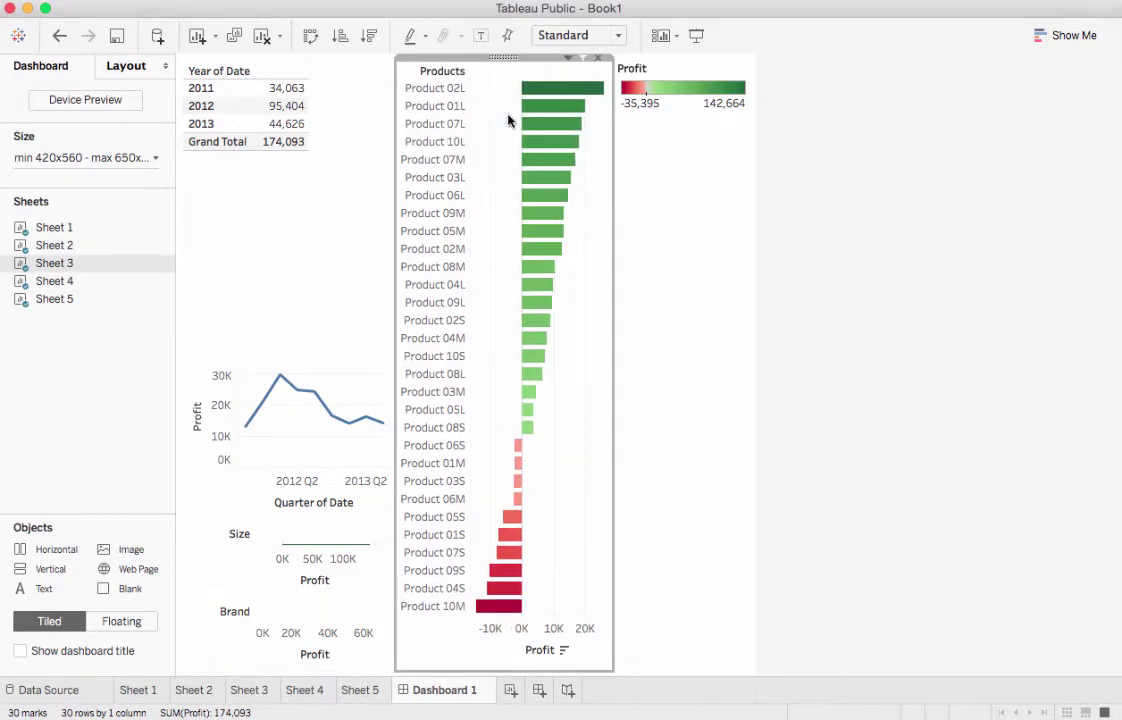
pyautogui.click(741, 66)
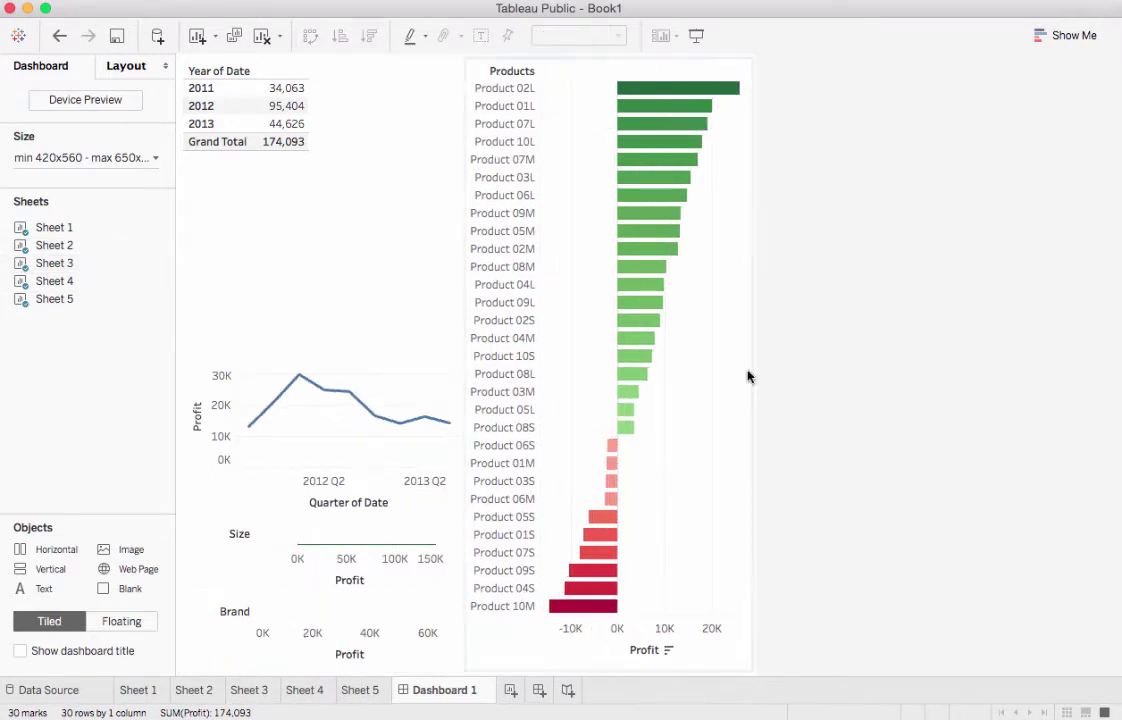
# Set the dashboard's maximum width to 950 px
pyautogui.click(147, 158)
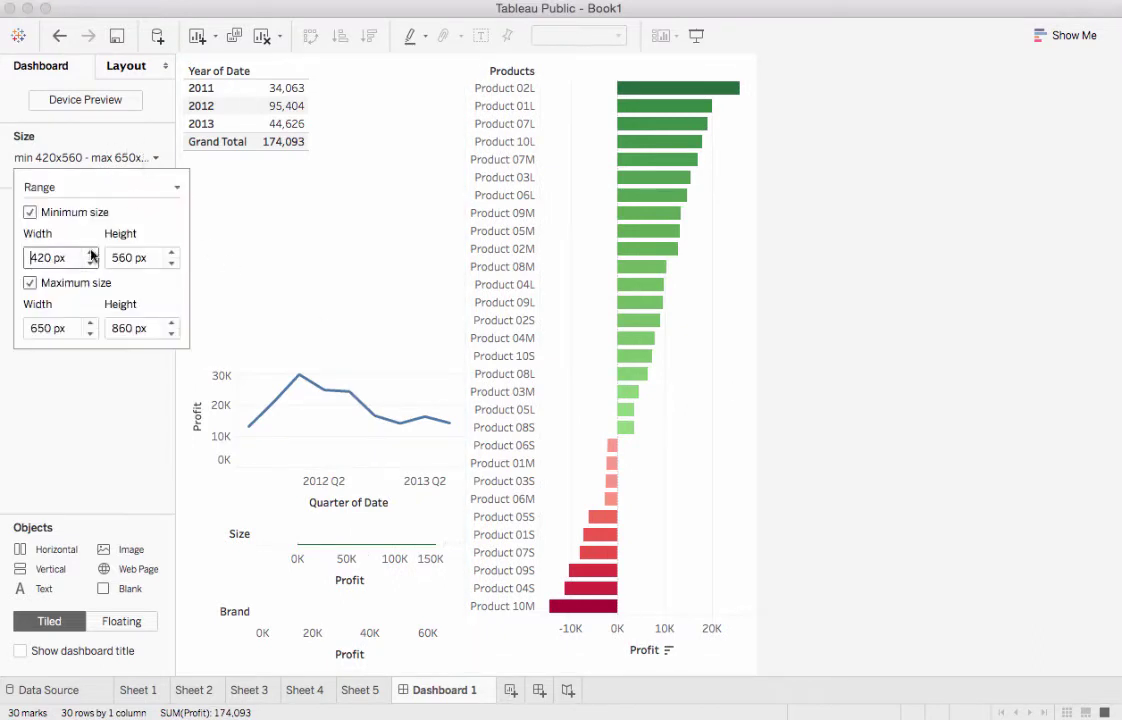
pyautogui.click(91, 324)
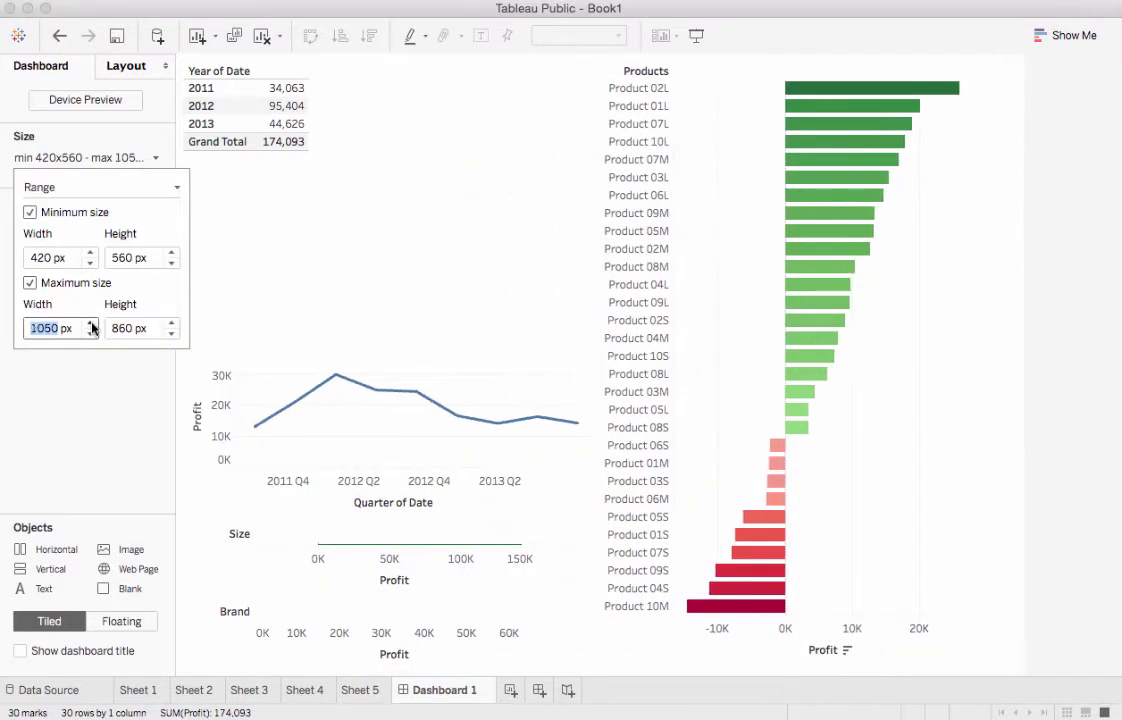
pyautogui.click(91, 333)
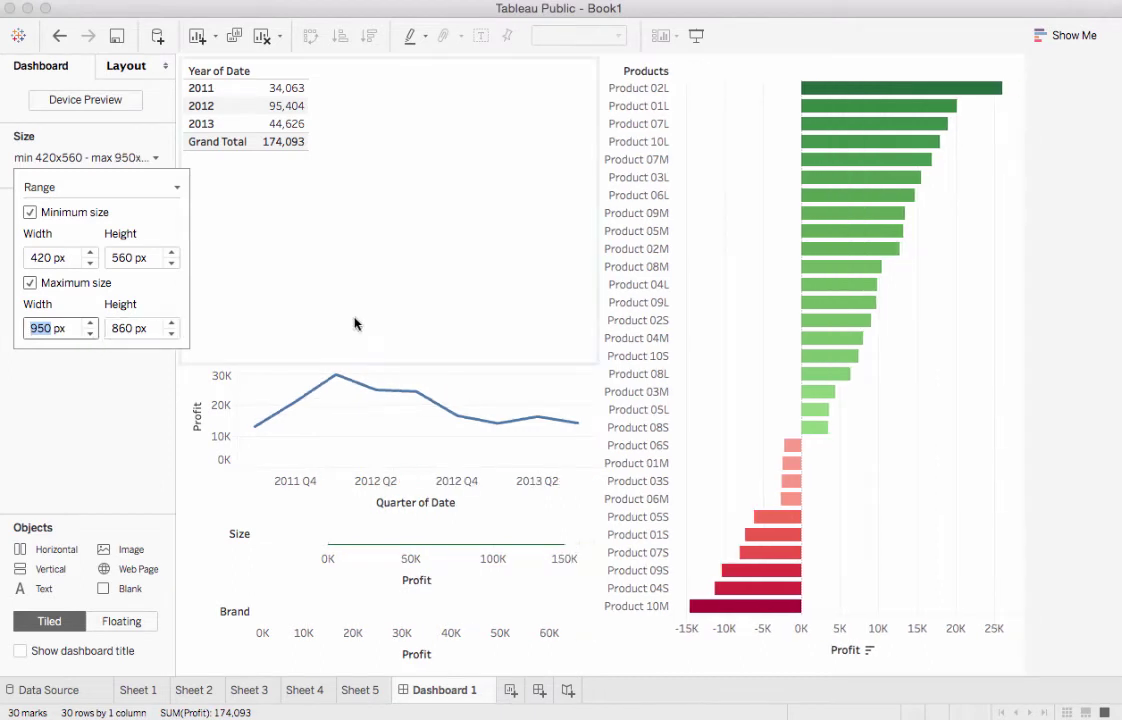
# Shrink the Year of Date table's height and fit it to the entire view
pyautogui.click(430, 227)
pyautogui.moveTo(397, 364); pyautogui.dragTo(407, 157)
pyautogui.rightClick(220, 98)
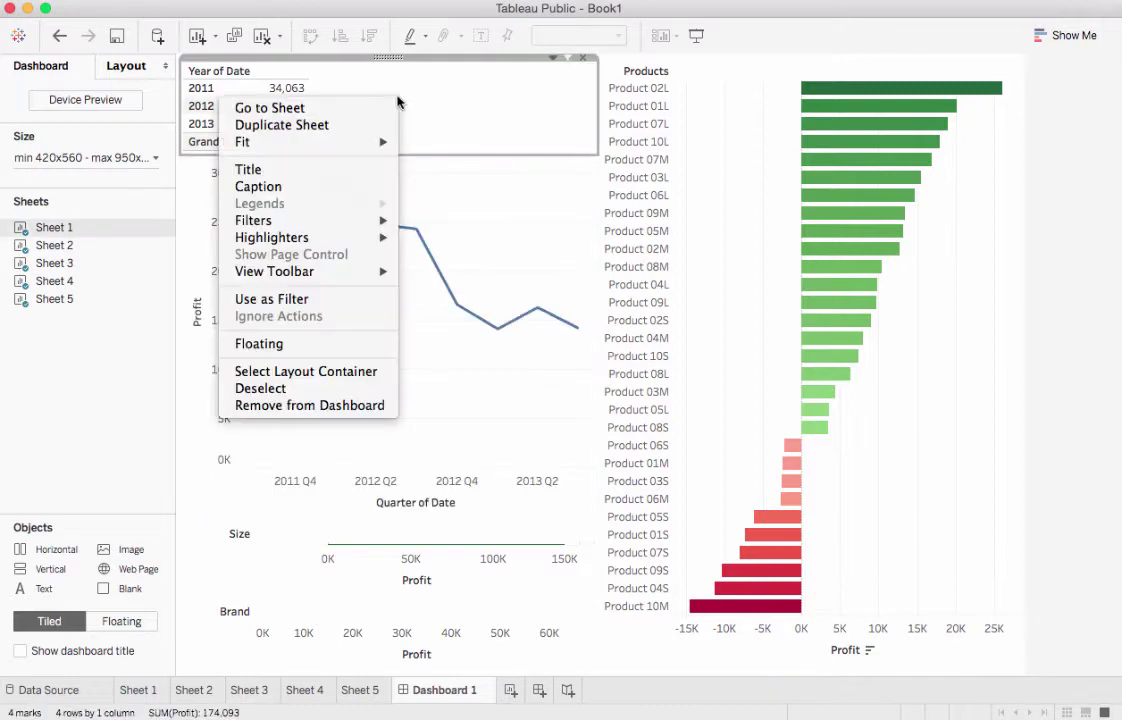
pyautogui.moveTo(380, 142)
pyautogui.click(440, 196)
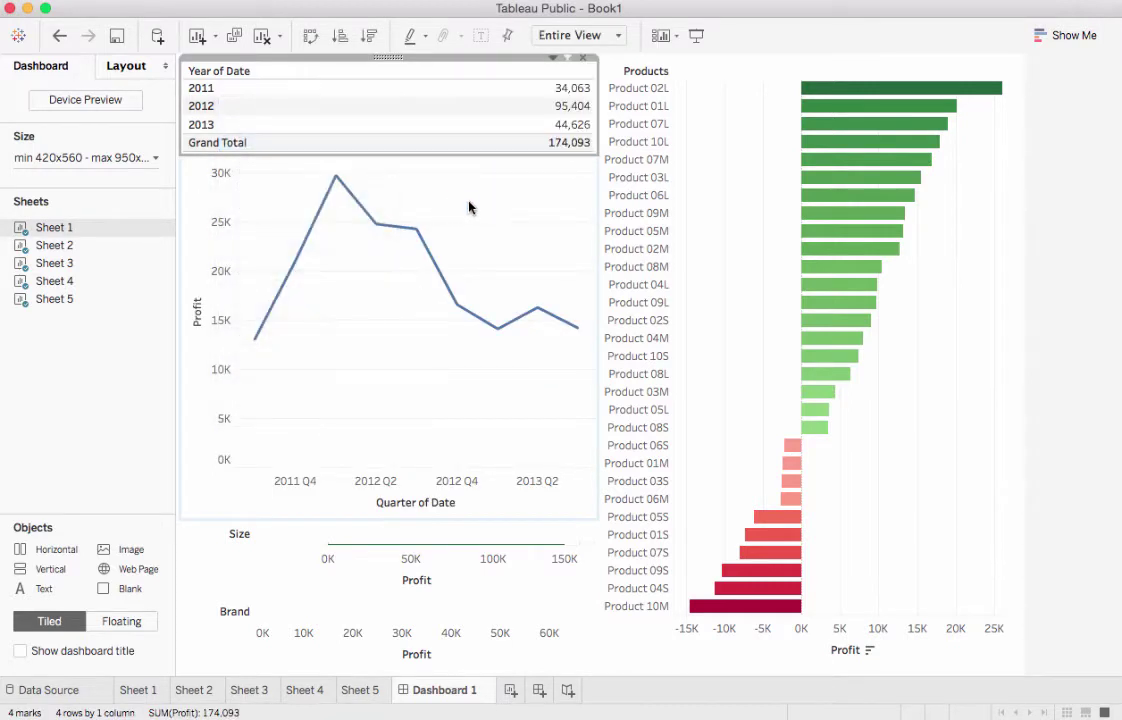
# Shrink the line chart and Size chart heights so the Brand bars show
pyautogui.click(493, 209)
pyautogui.moveTo(427, 517); pyautogui.dragTo(436, 394)
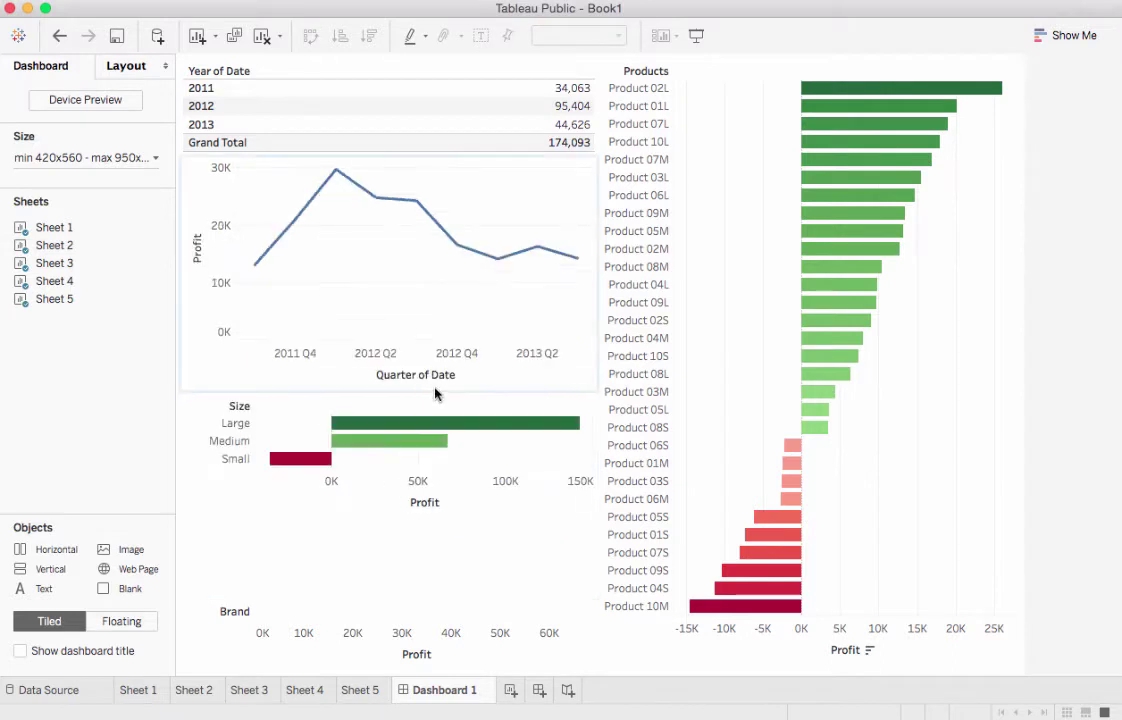
pyautogui.click(429, 569)
pyautogui.moveTo(428, 594); pyautogui.dragTo(430, 530)
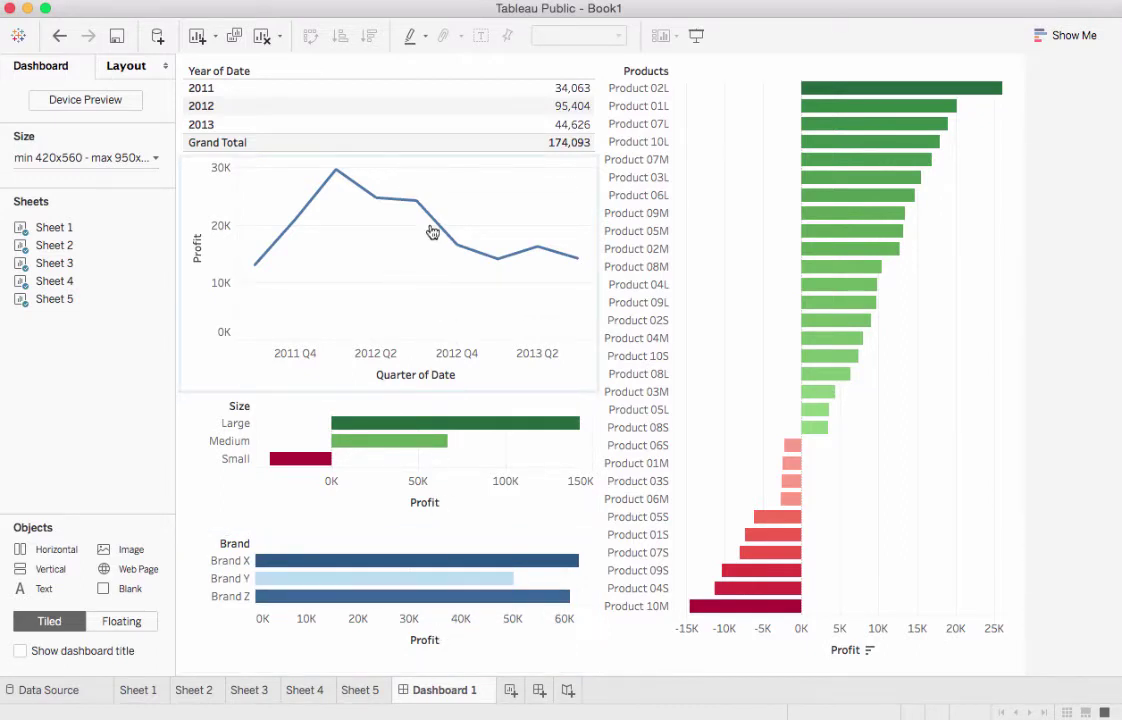
# Check the options of the year totals table and the line chart, leaving them unchanged
pyautogui.rightClick(430, 72)
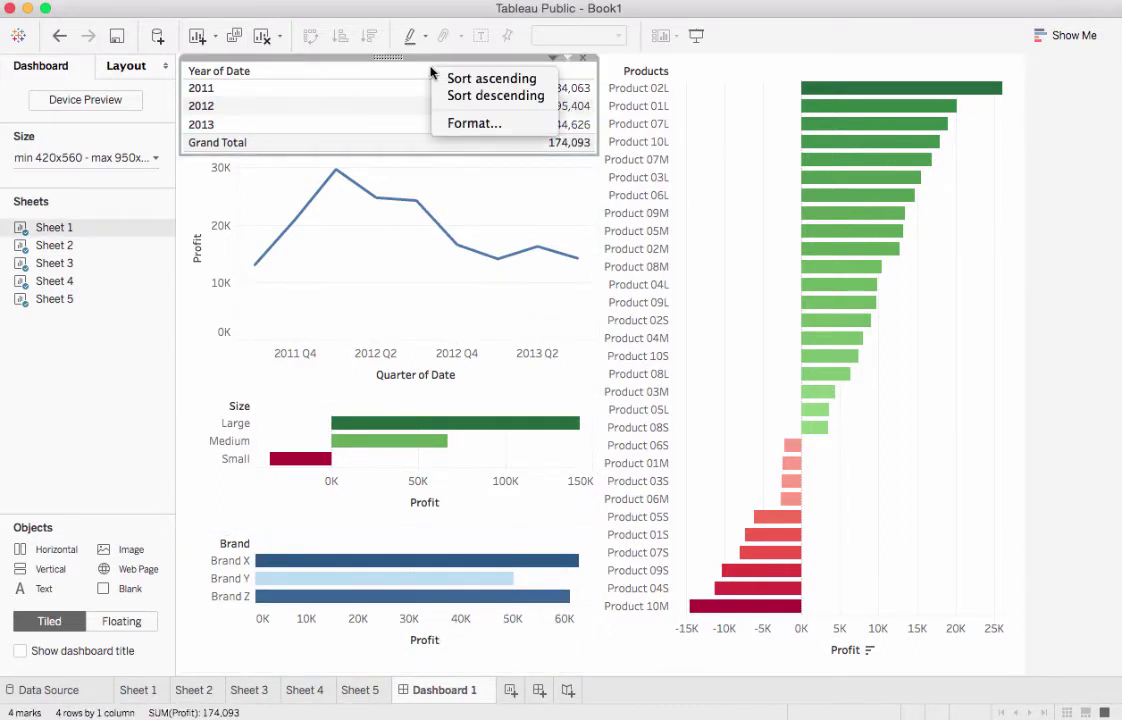
pyautogui.rightClick(366, 55)
pyautogui.moveTo(340, 103)
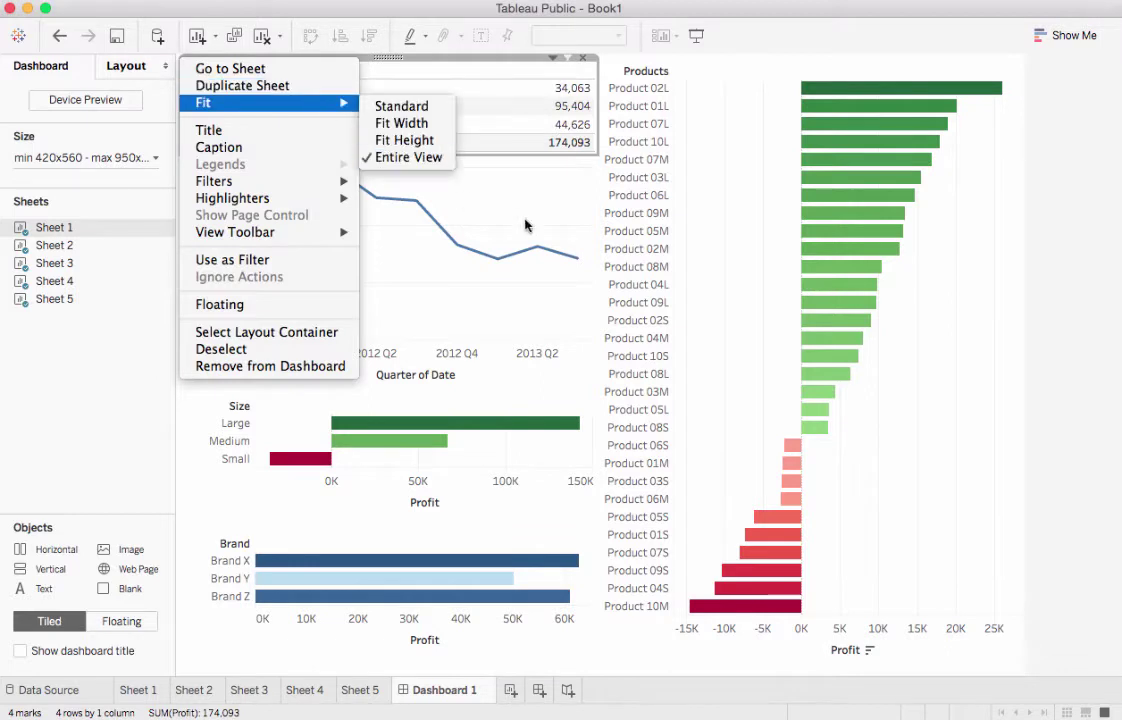
pyautogui.click(480, 186)
pyautogui.click(413, 162)
pyautogui.rightClick(413, 160)
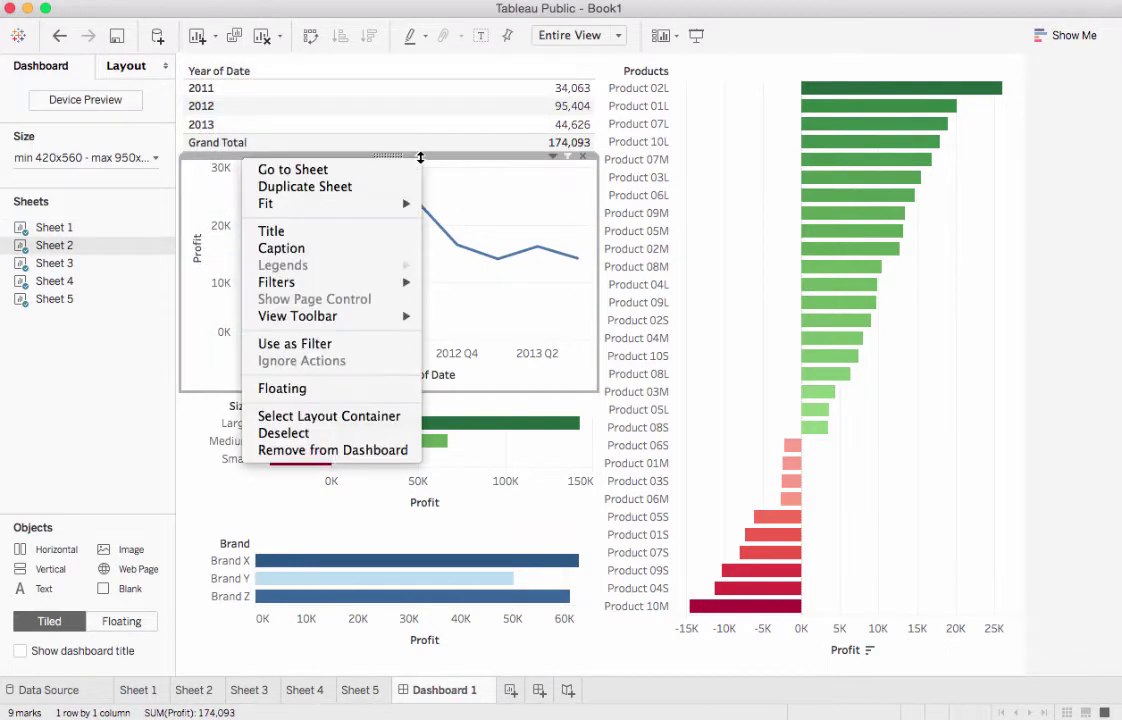
pyautogui.moveTo(380, 204)
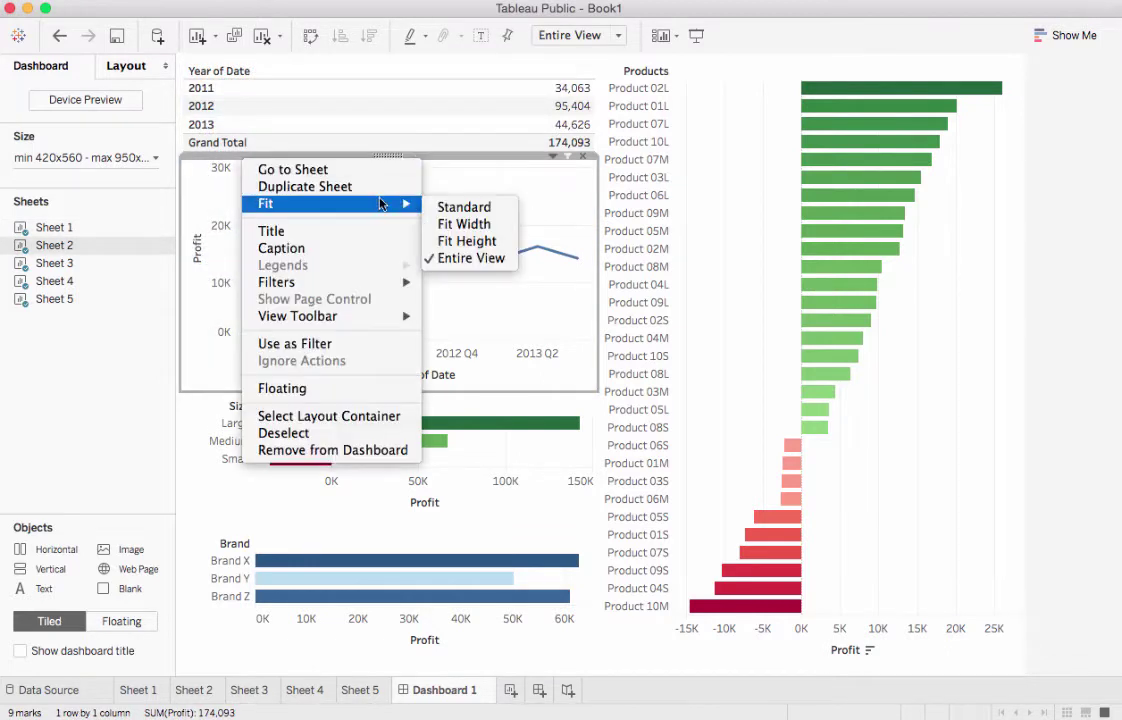
pyautogui.click(503, 412)
# Fit the Size and Brand profit charts to their entire view
pyautogui.click(497, 400)
pyautogui.rightClick(312, 392)
pyautogui.moveTo(360, 438)
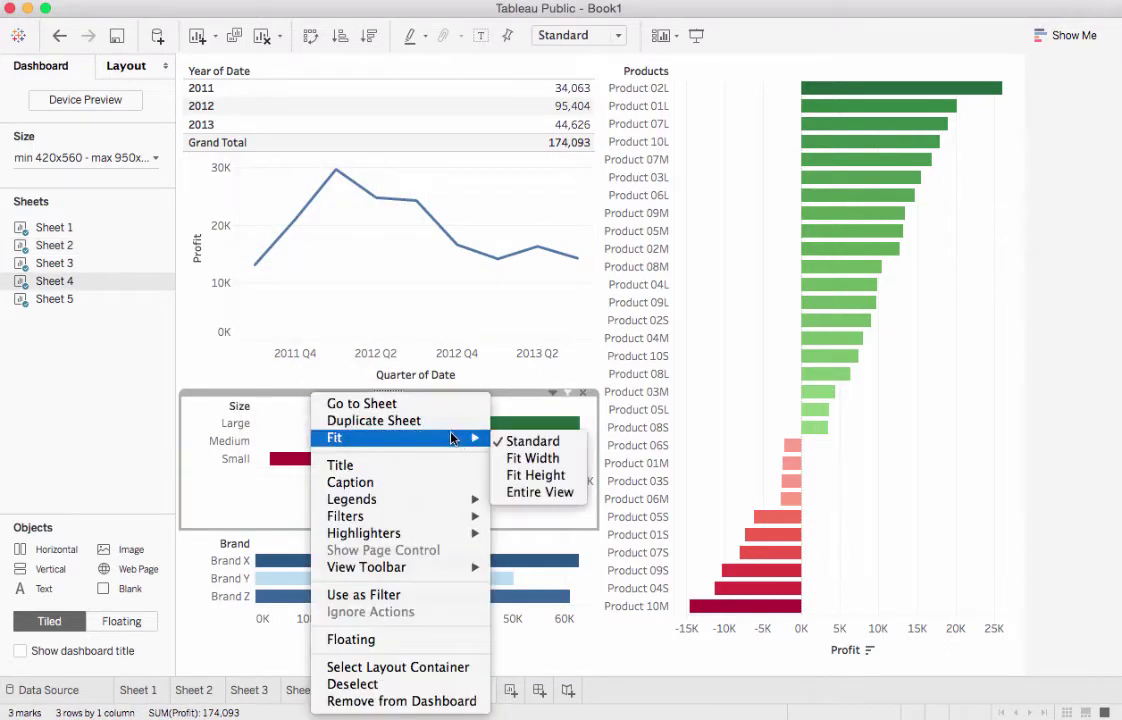
pyautogui.click(538, 492)
pyautogui.click(501, 541)
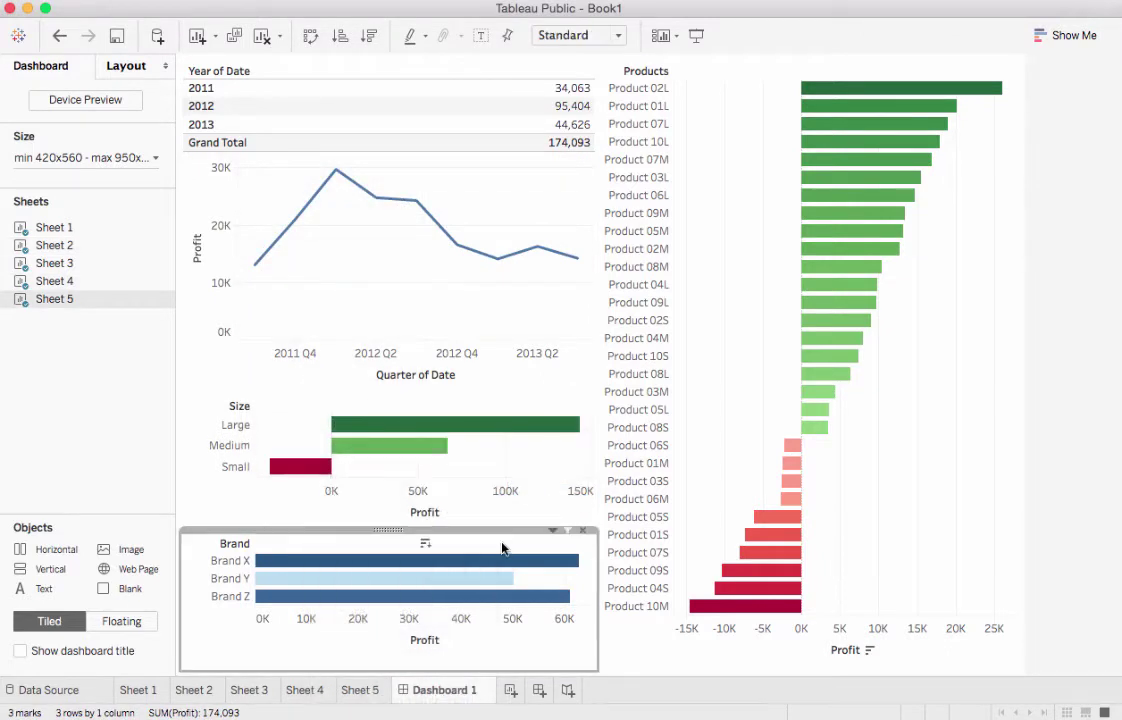
pyautogui.rightClick(503, 540)
pyautogui.moveTo(484, 578)
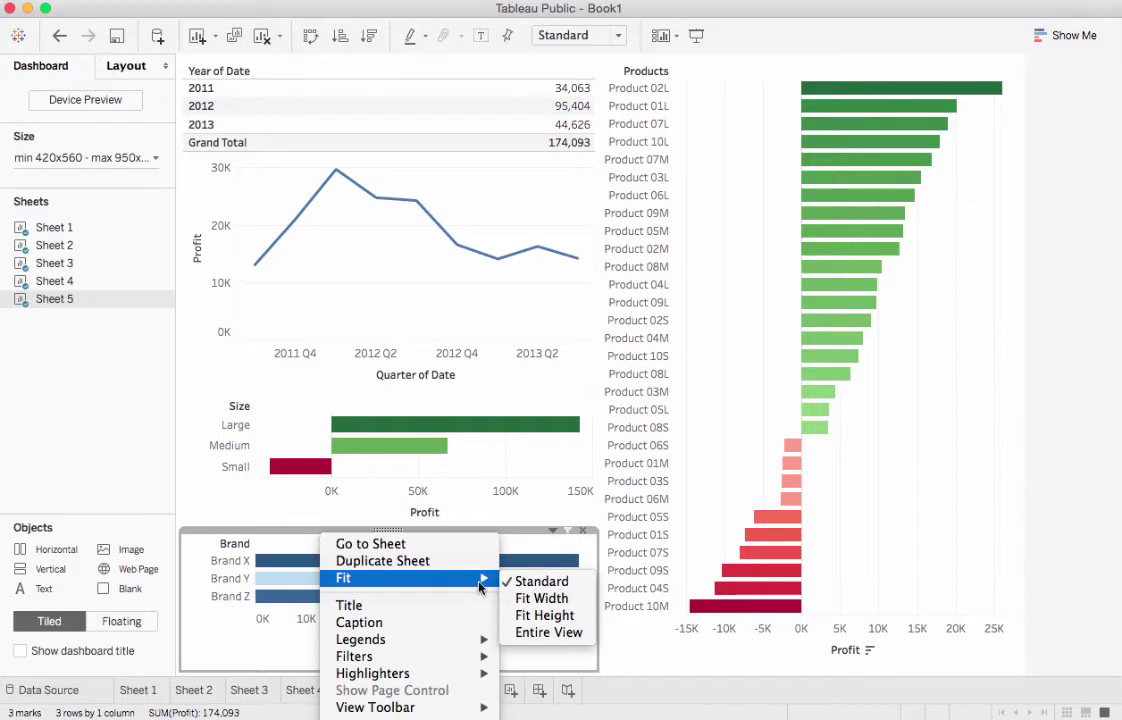
pyautogui.click(532, 629)
# Fit the Products profit chart to its entire view
pyautogui.click(851, 70)
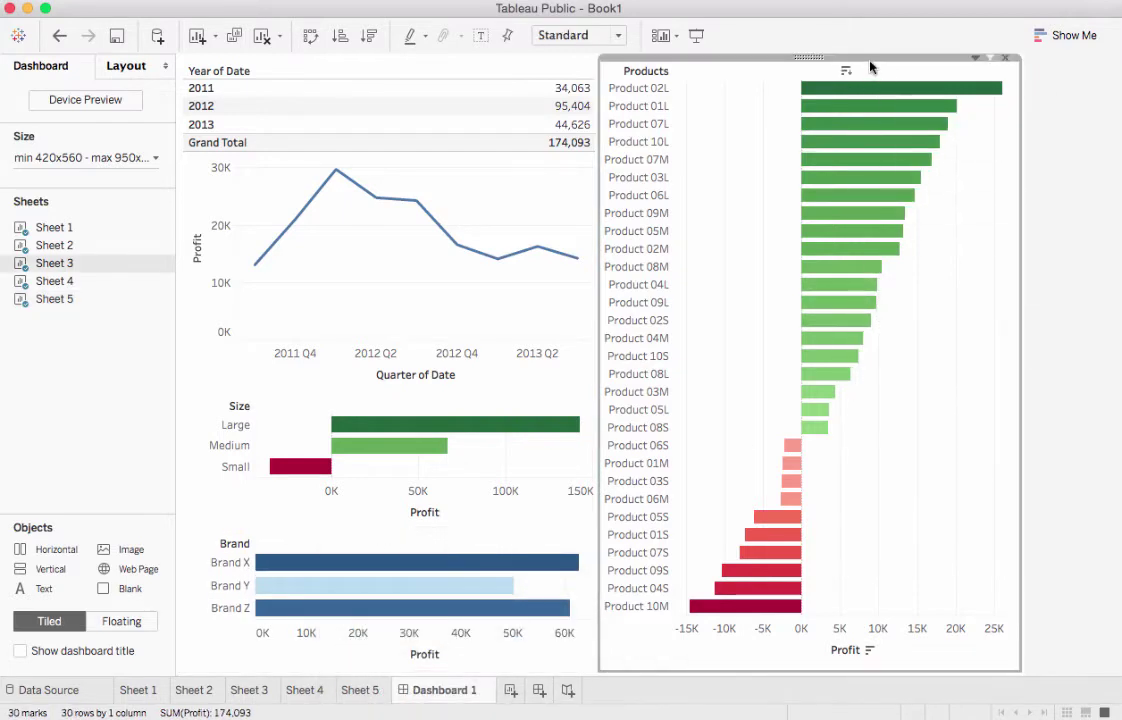
pyautogui.rightClick(874, 63)
pyautogui.moveTo(855, 104)
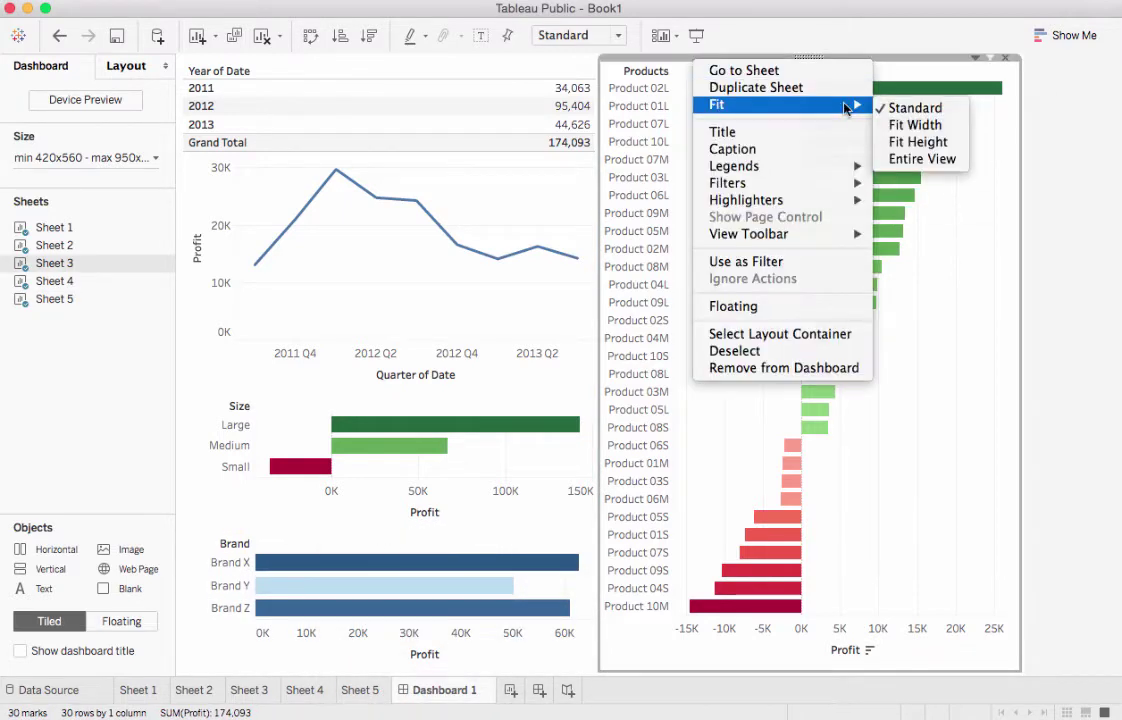
pyautogui.click(919, 161)
pyautogui.click(1045, 381)
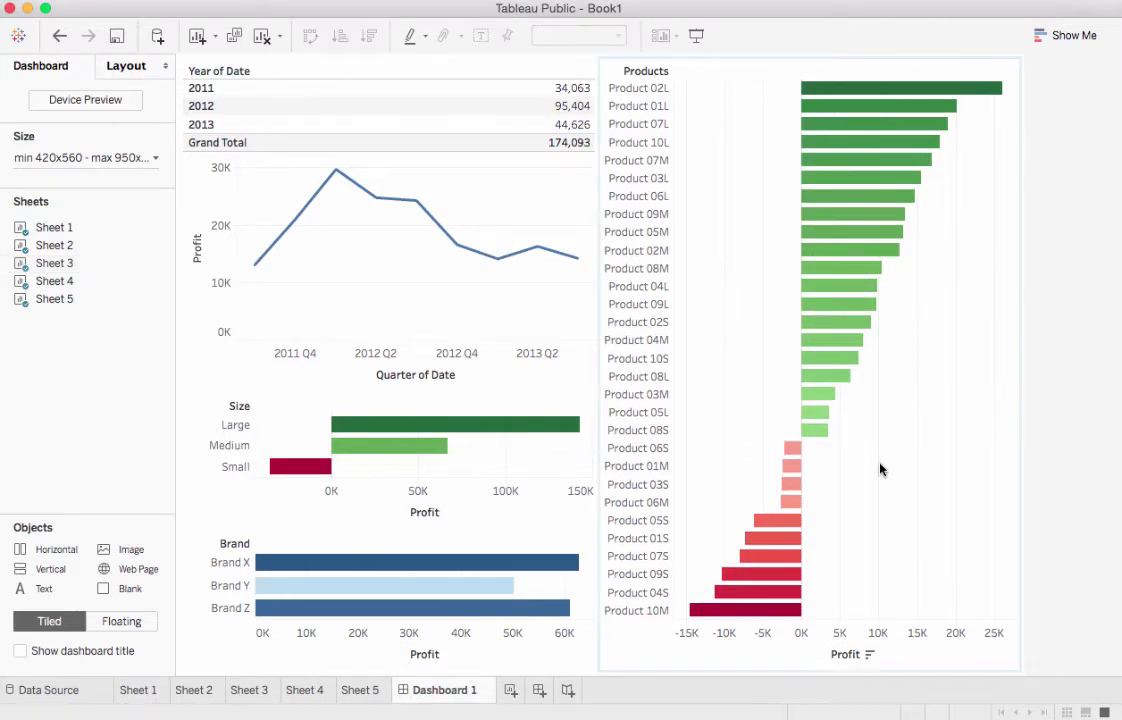
# Select the 20 profitable product bars, make Products a dashboard filter, then clear the selection
pyautogui.moveTo(884, 488); pyautogui.dragTo(826, 87)
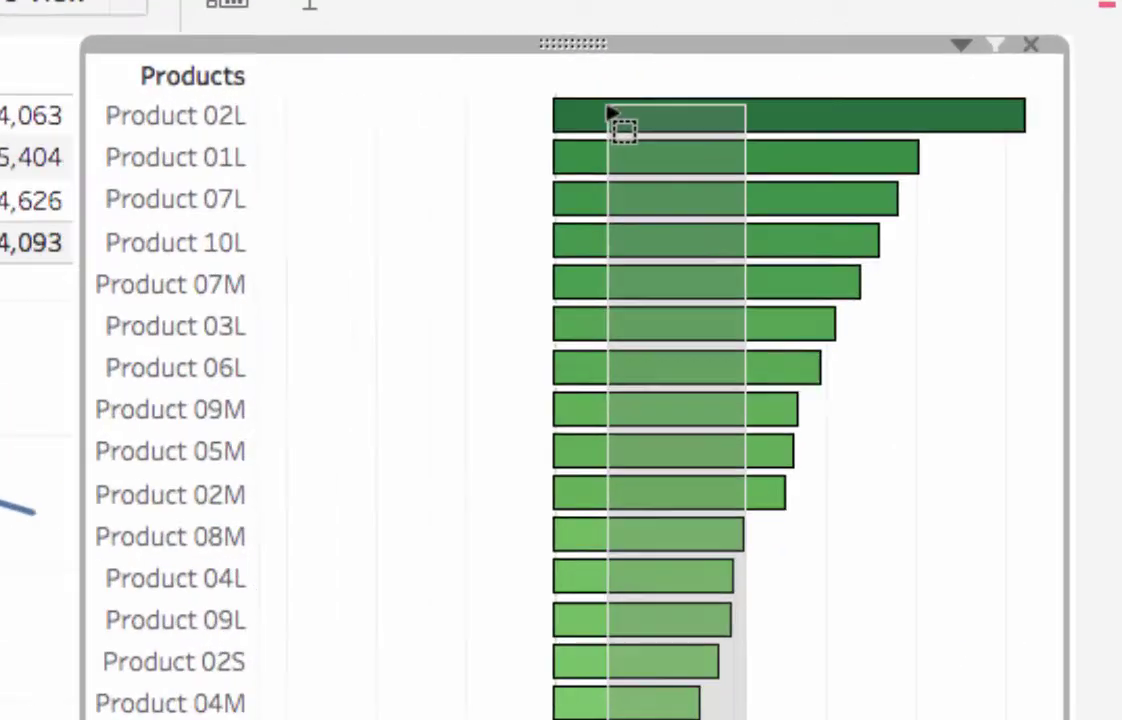
pyautogui.moveTo(612, 113); pyautogui.dragTo(610, 115)
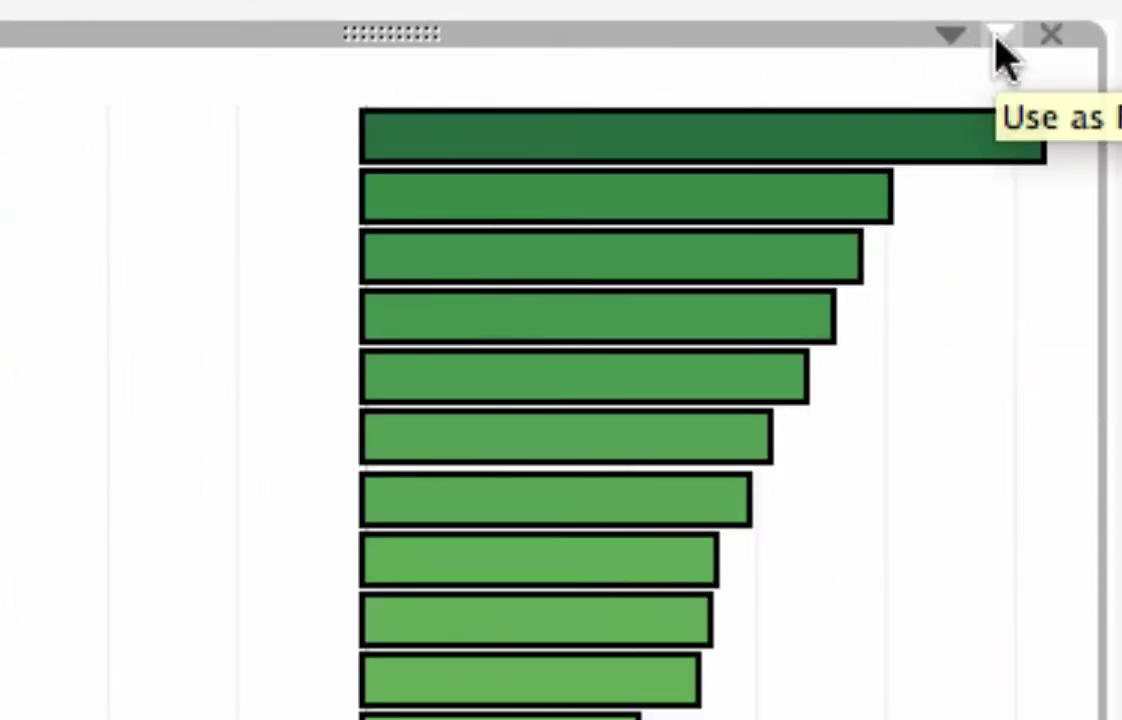
pyautogui.click(1000, 45)
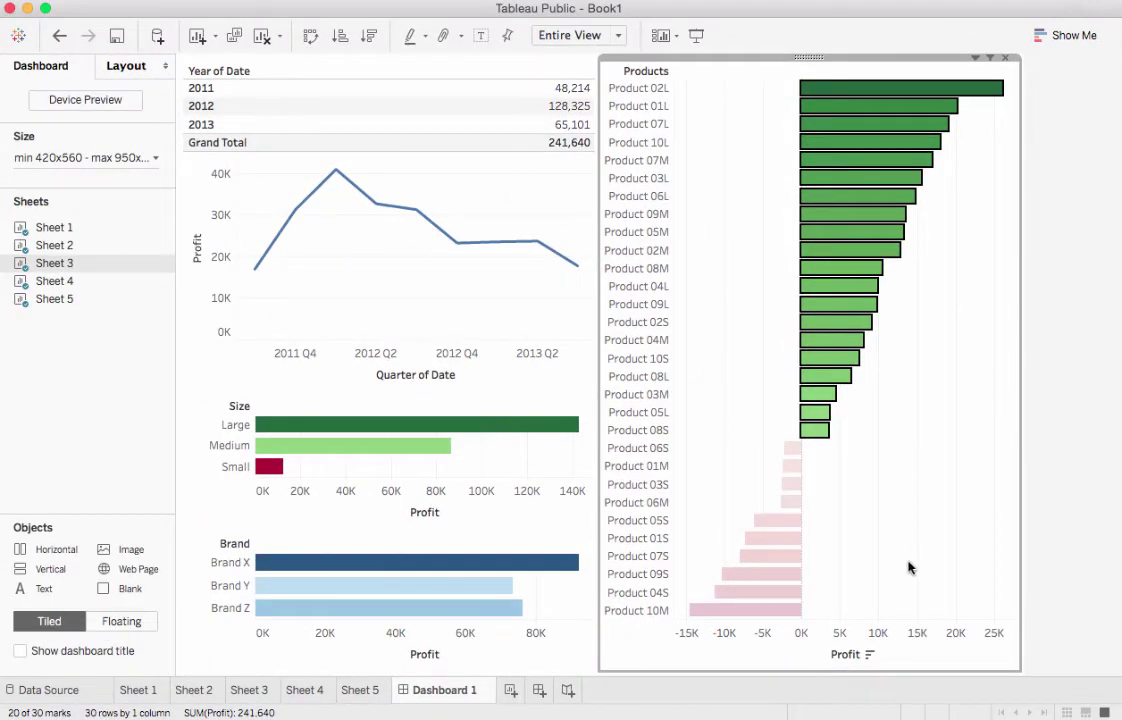
pyautogui.click(908, 567)
# Make the Size chart a filter using Large and Medium, then clear it to restore full totals
pyautogui.click(440, 440)
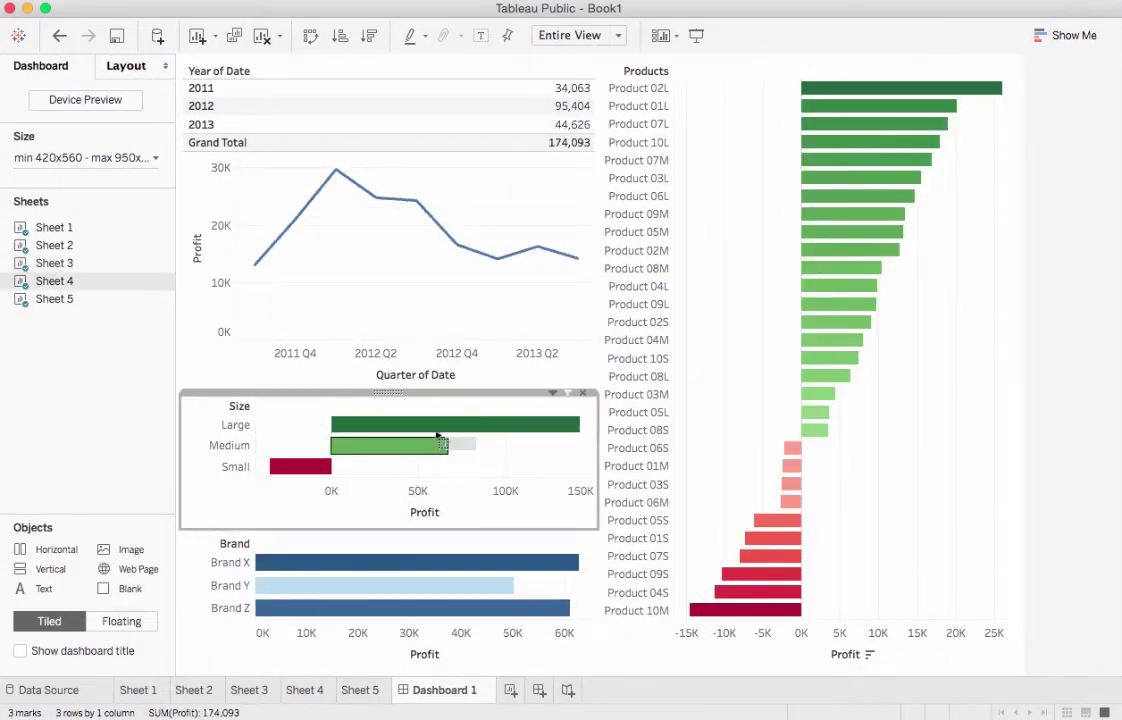
pyautogui.moveTo(440, 440); pyautogui.dragTo(426, 428)
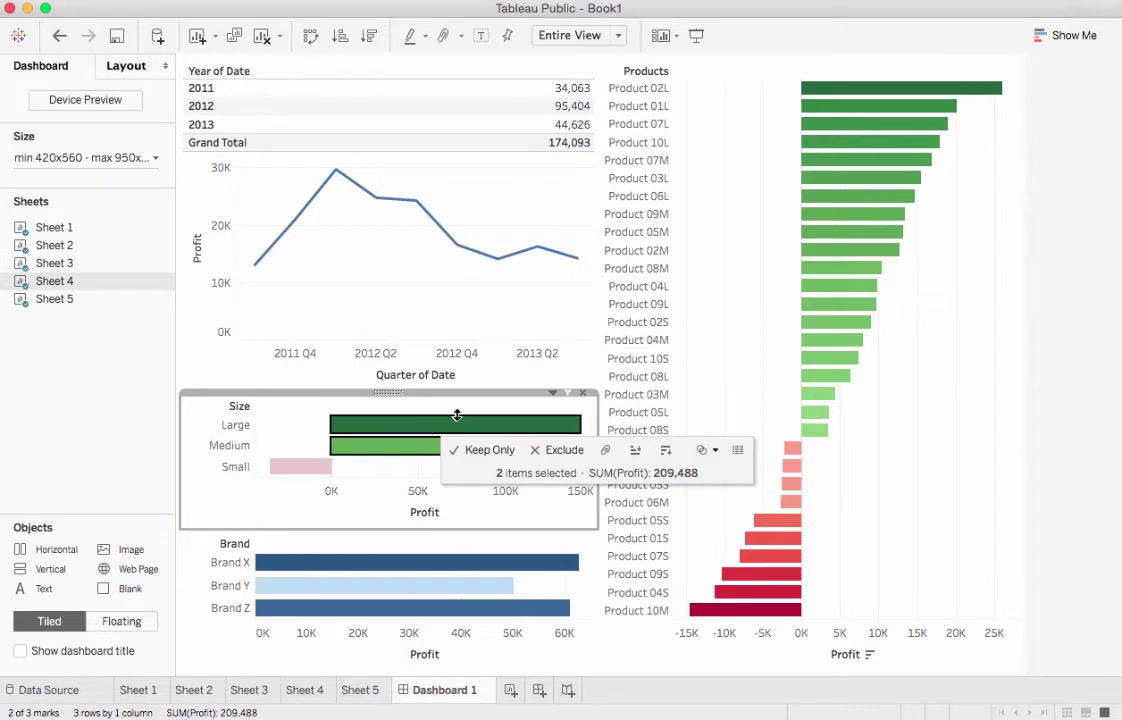
pyautogui.click(567, 393)
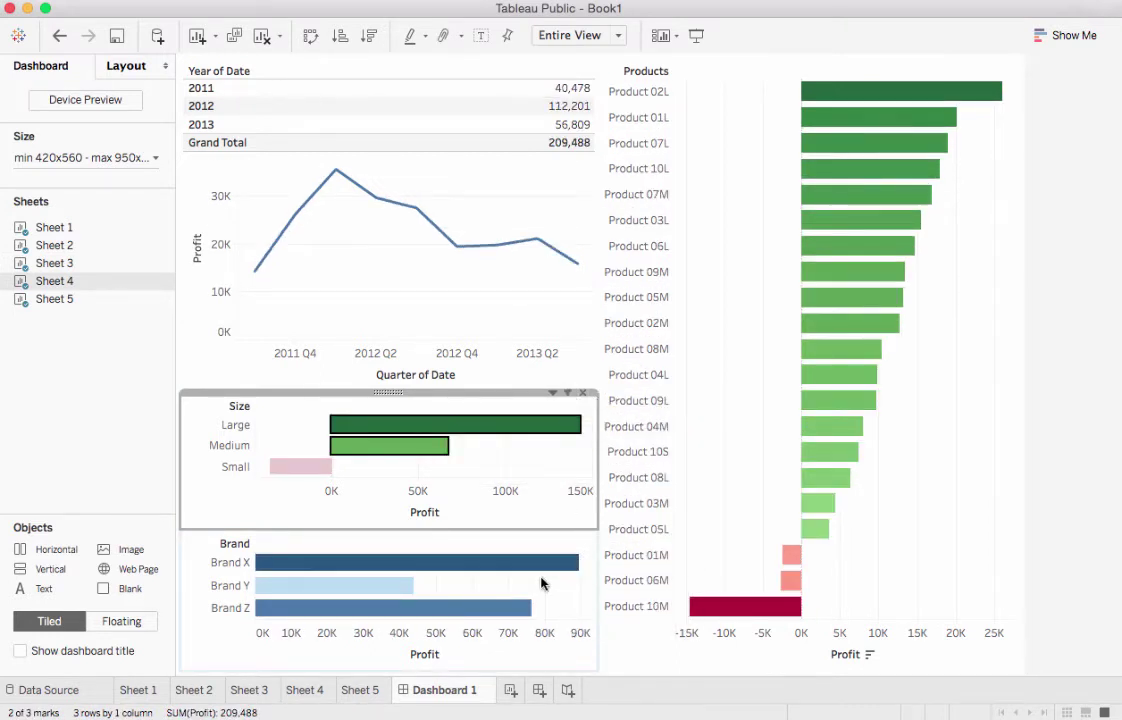
pyautogui.click(926, 390)
pyautogui.click(547, 464)
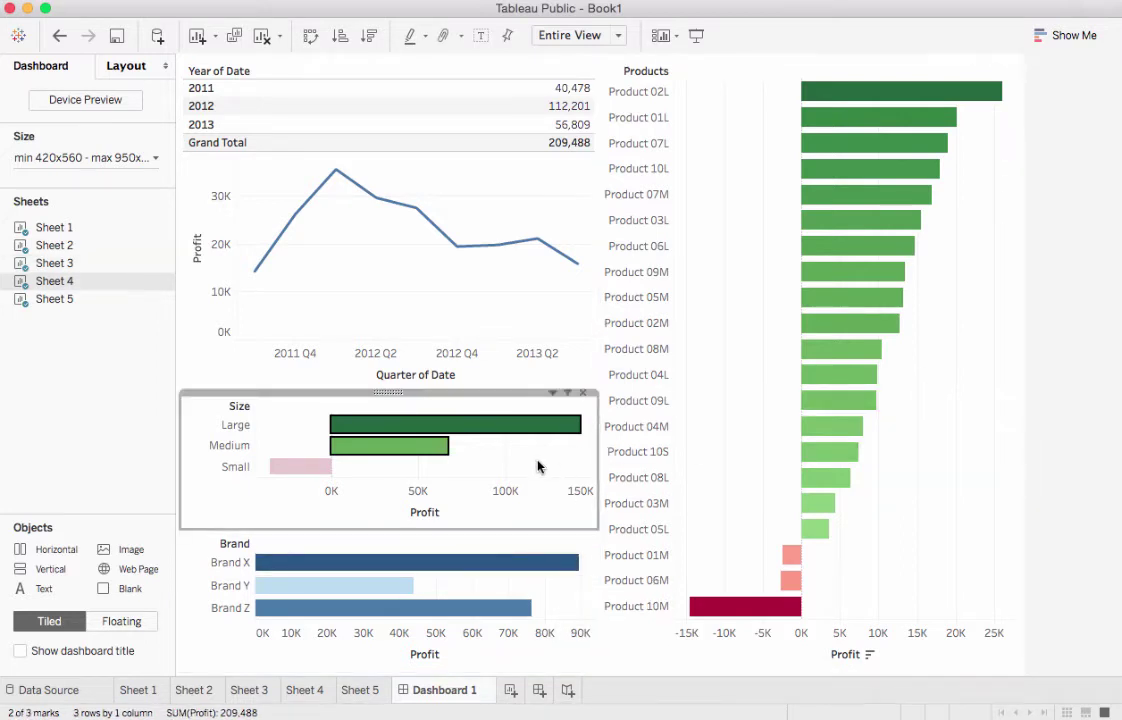
pyautogui.click(538, 466)
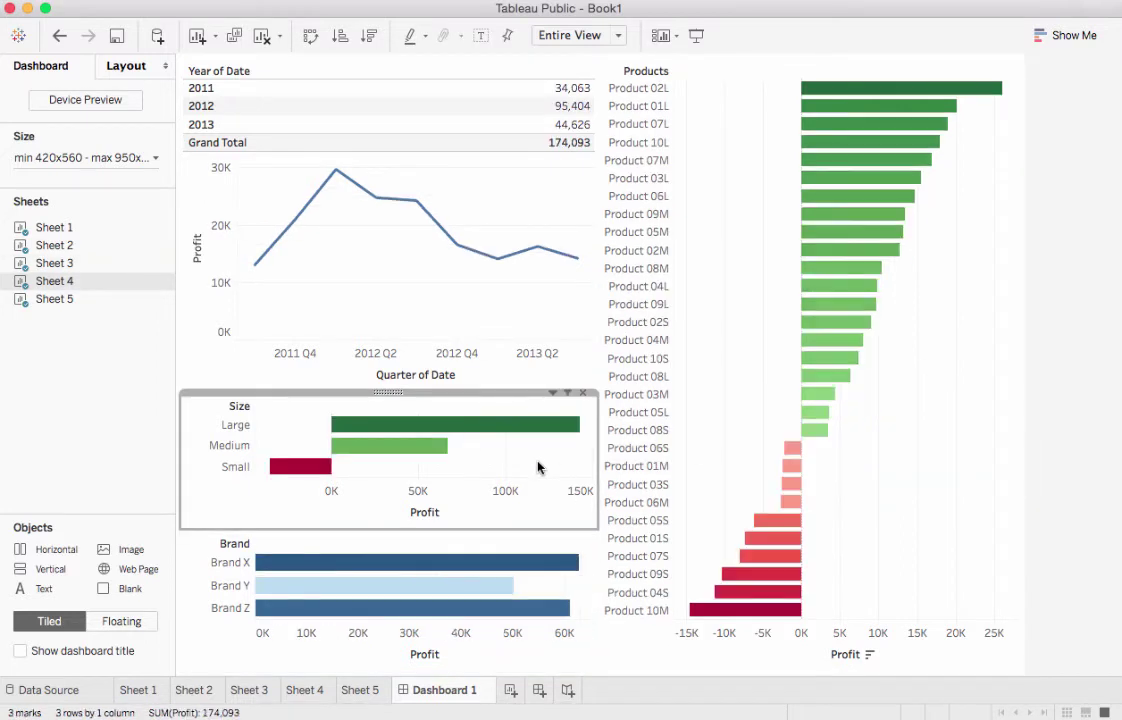
# Create a new story with Dashboard 1 and caption its first point 'Actual Profit 174k'
pyautogui.click(566, 691)
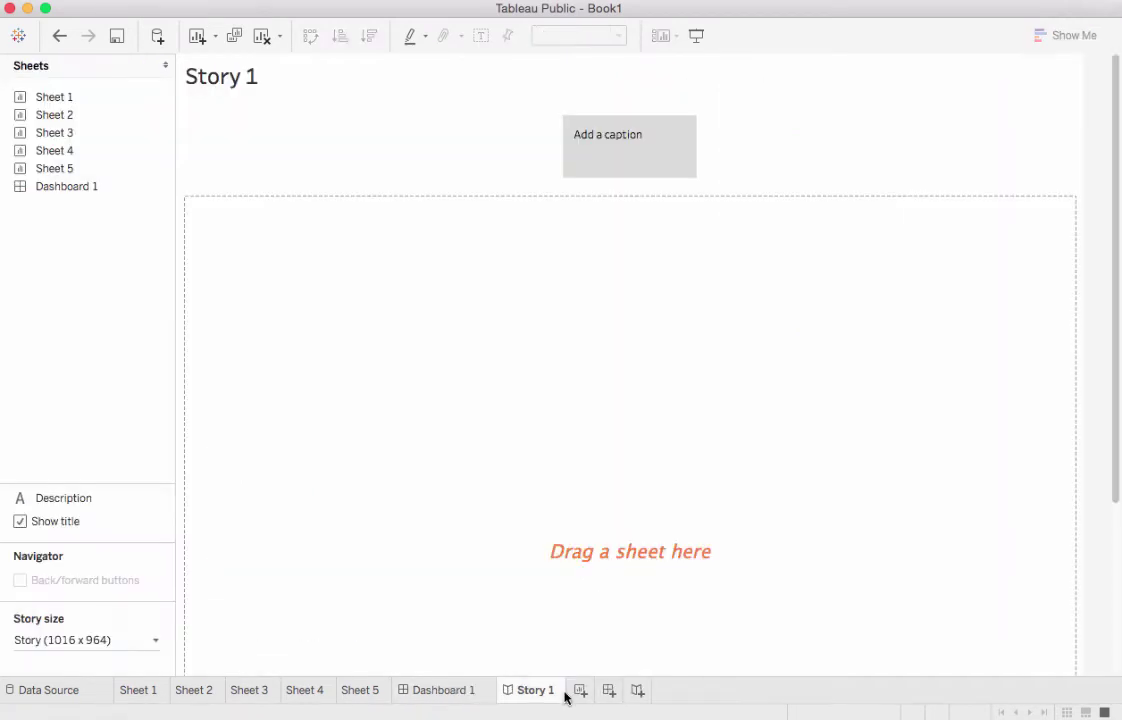
pyautogui.moveTo(120, 187); pyautogui.dragTo(494, 316)
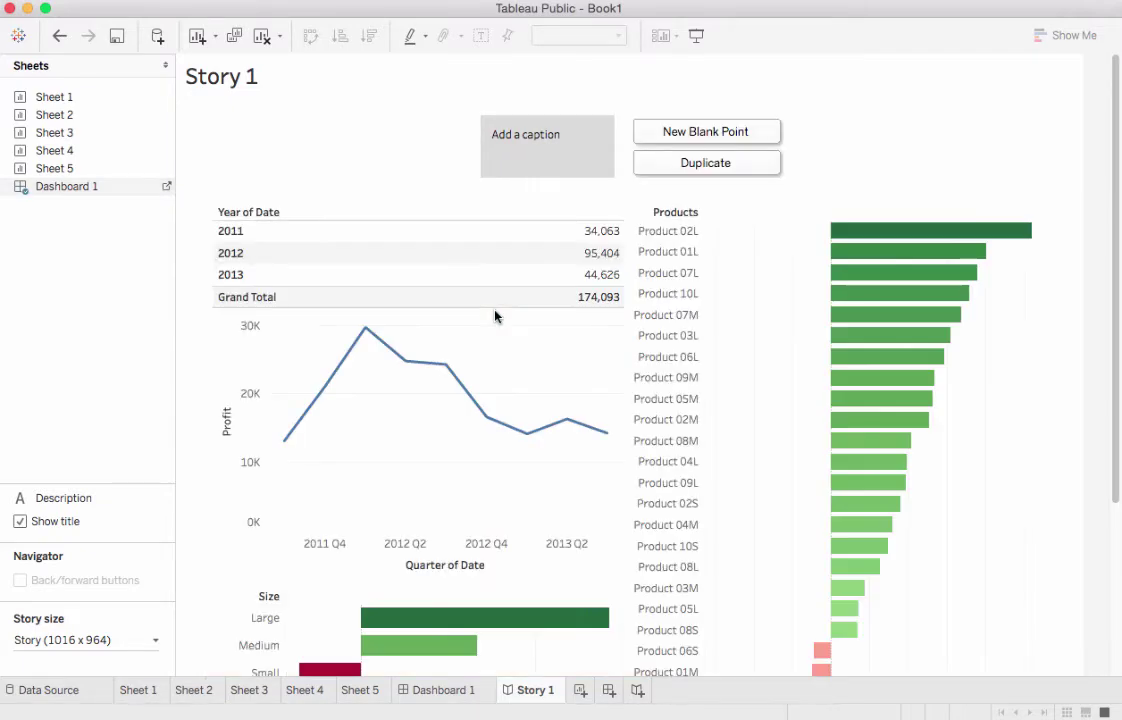
pyautogui.click(548, 150)
pyautogui.write('Actual Profit')
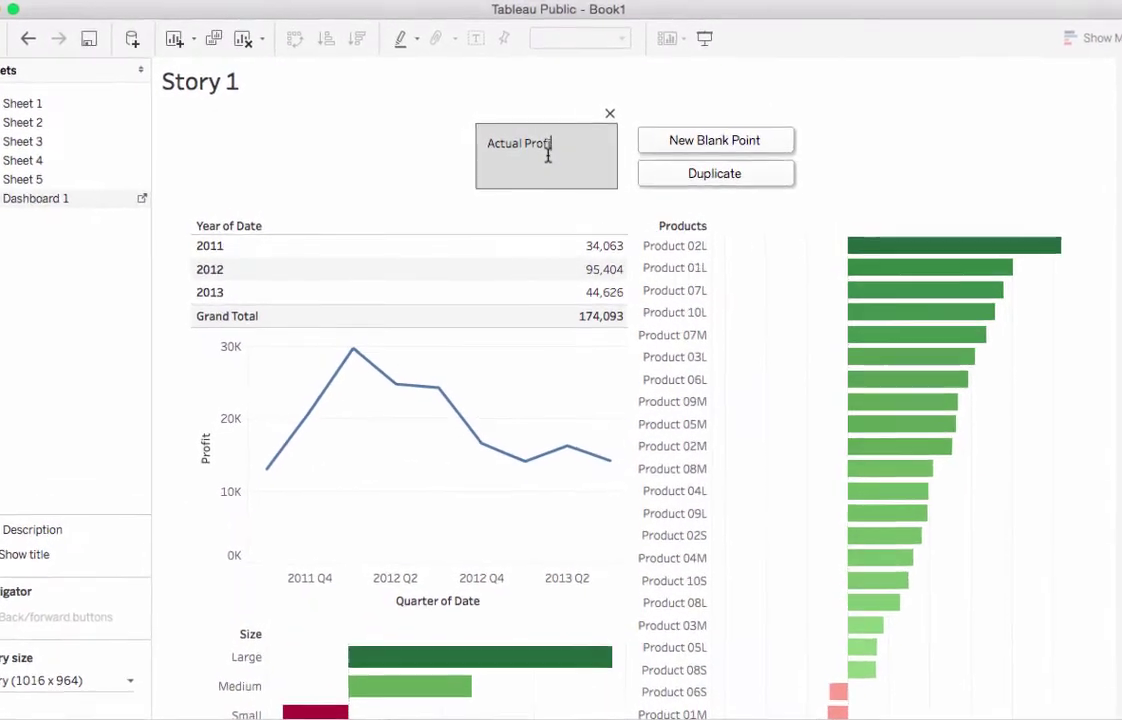
pyautogui.write(' 17')
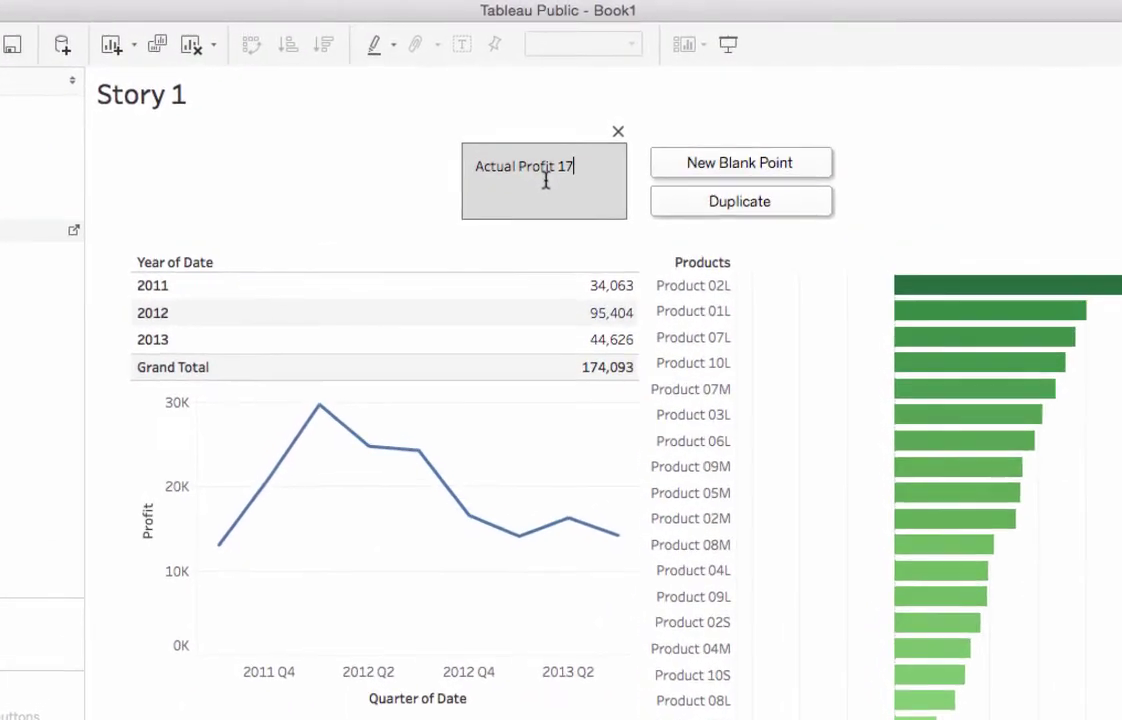
pyautogui.write('4k')
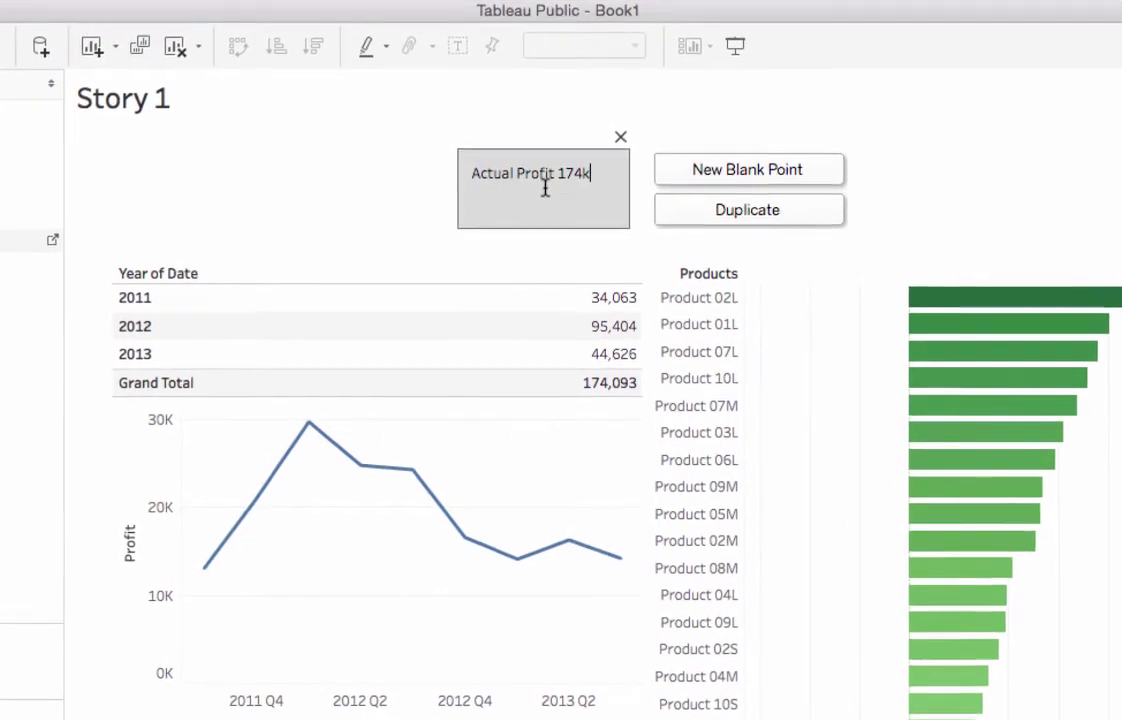
# Duplicate the first story point and select the Large and Medium size bars
pyautogui.click(765, 216)
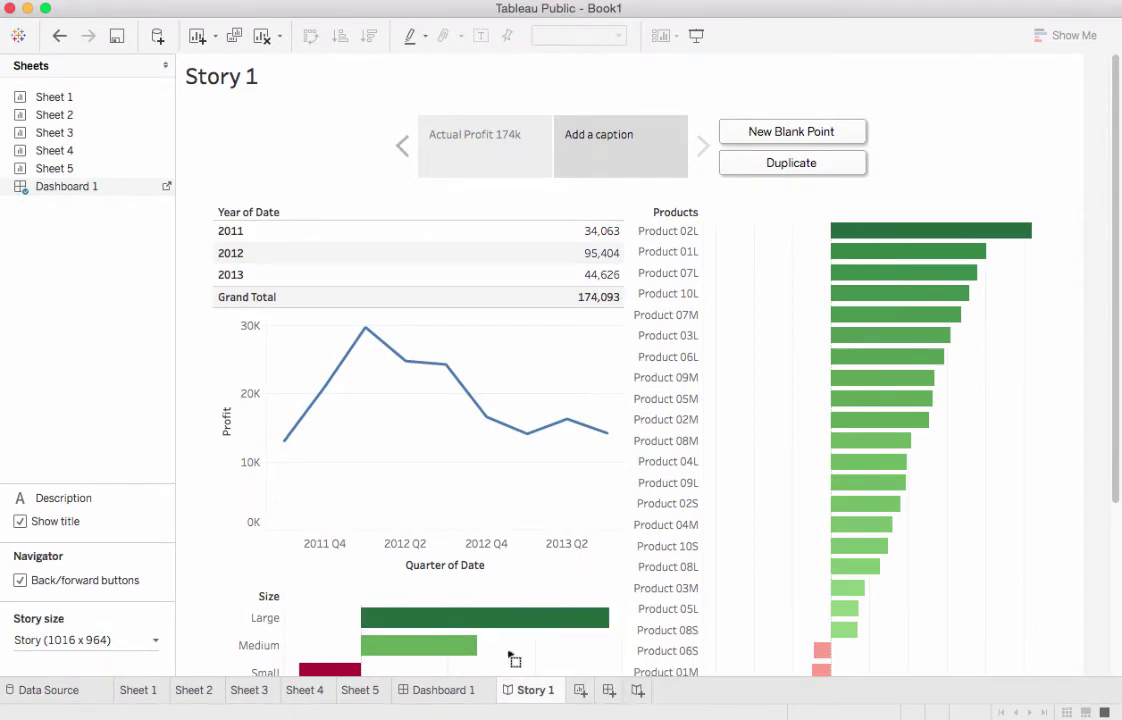
pyautogui.moveTo(512, 653); pyautogui.dragTo(449, 615)
pyautogui.scroll(-5, 528, 523)
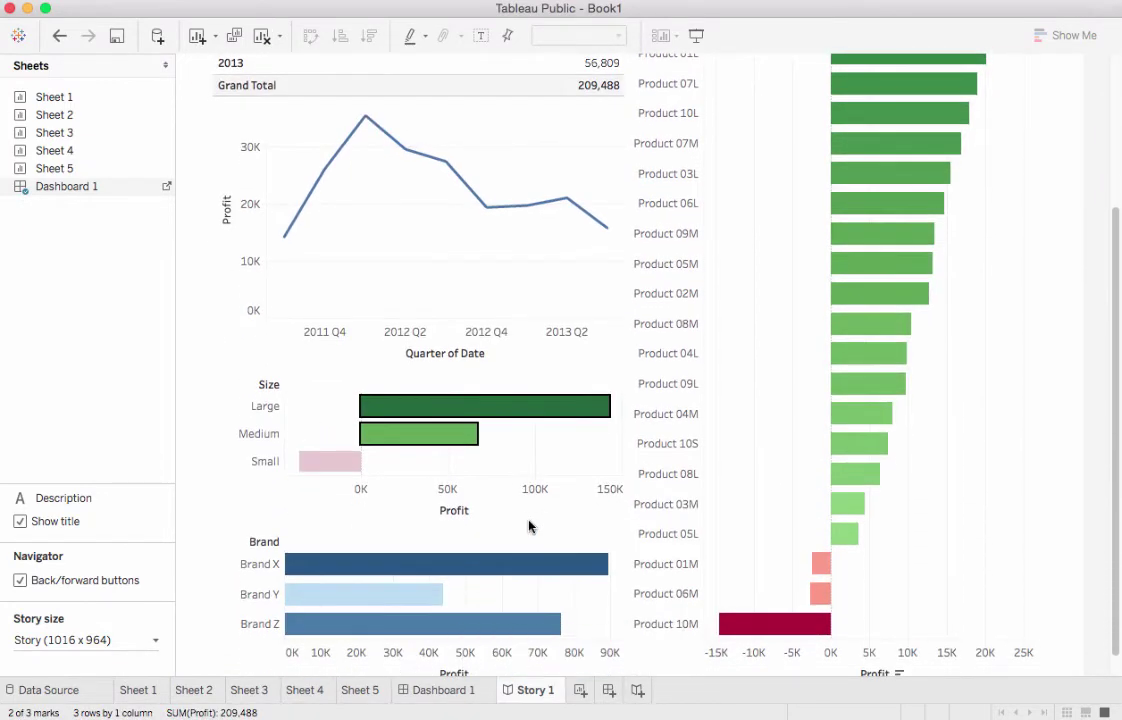
pyautogui.scroll(5, 536, 503)
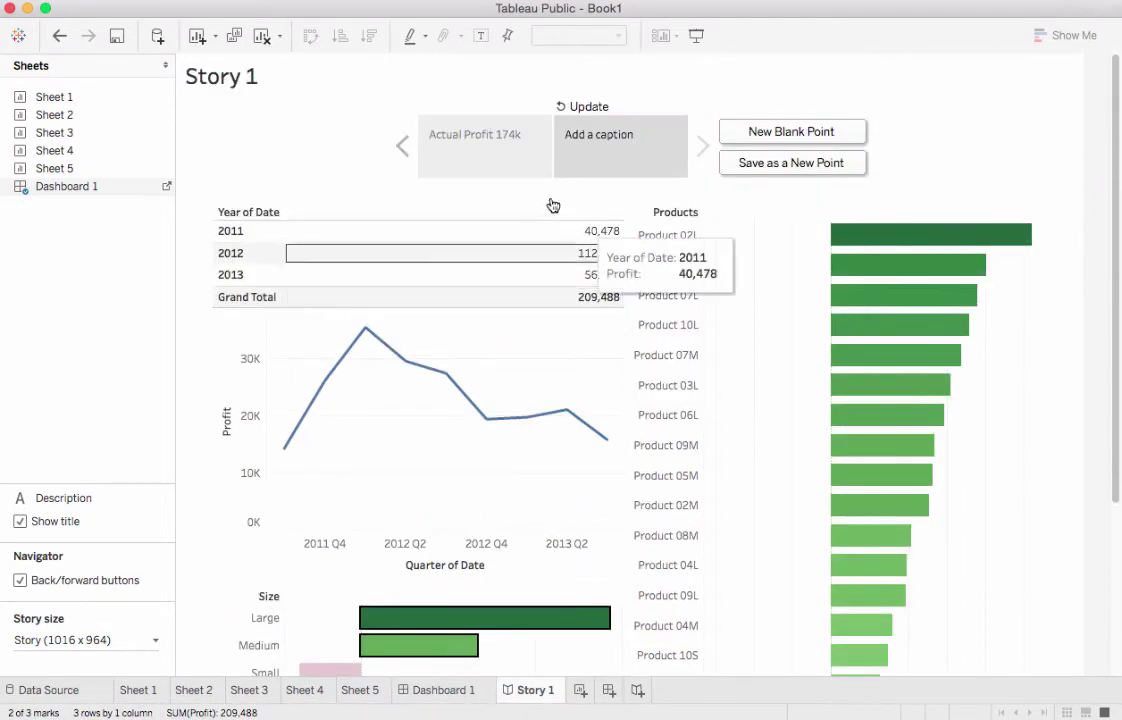
# Caption the second point 'Remove Sml Prod's' / 'Profit 209k' and update it
pyautogui.click(601, 145)
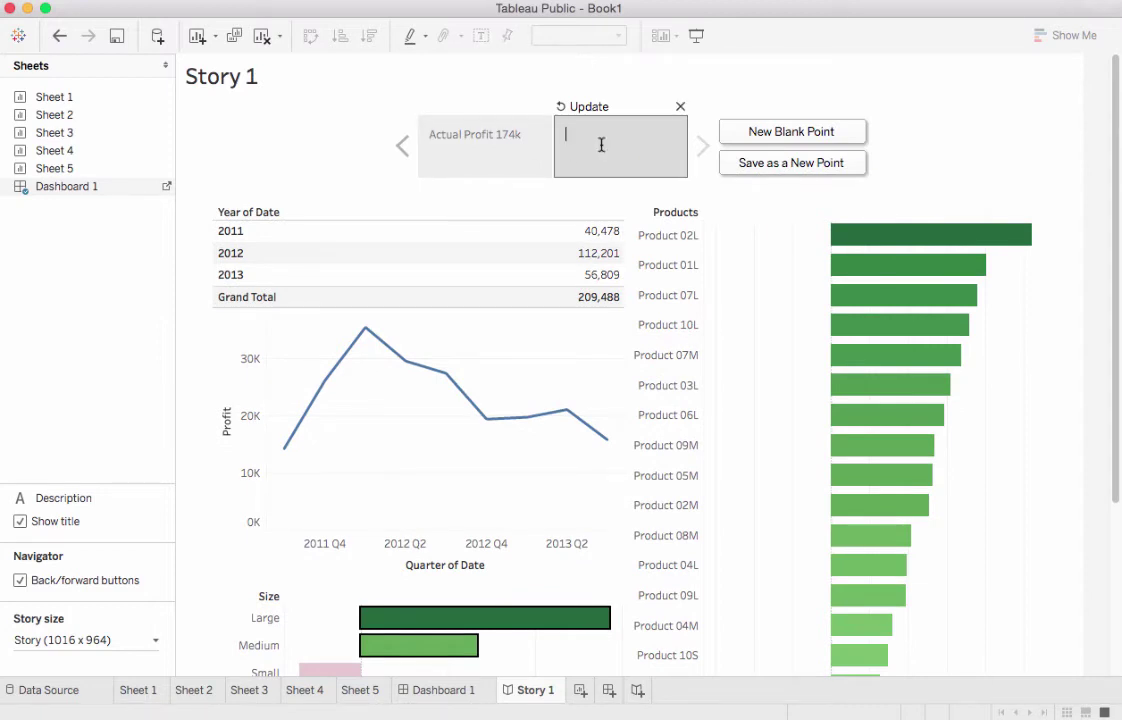
pyautogui.write('Remove S')
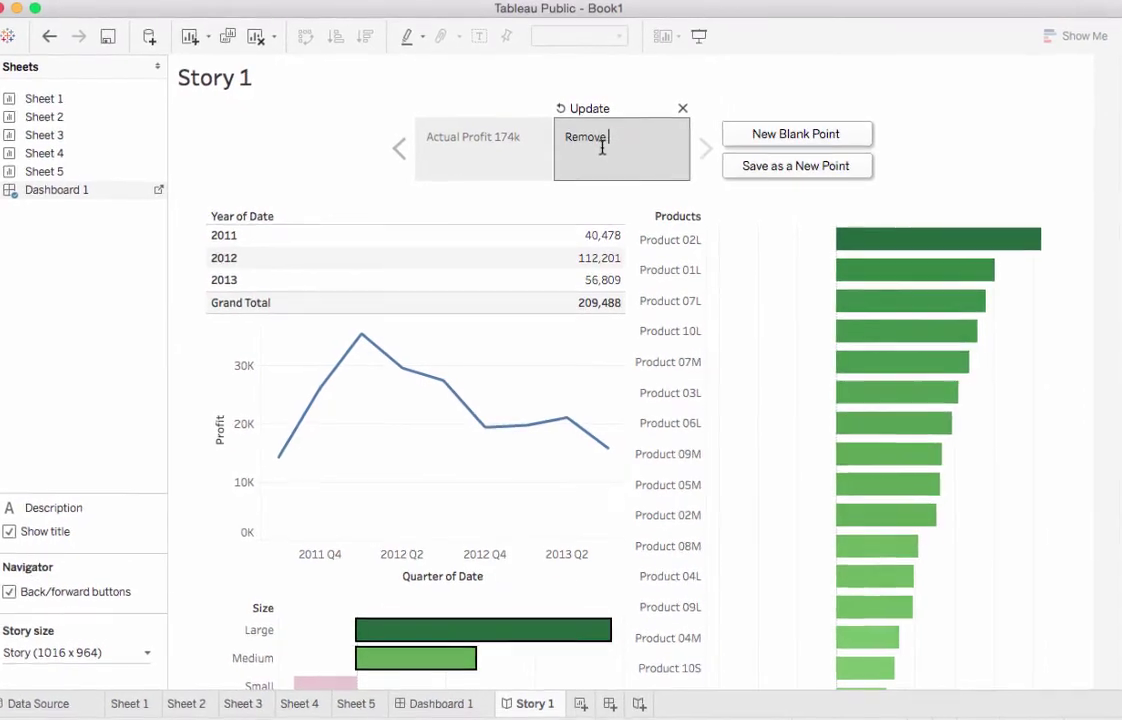
pyautogui.write('ml Pr')
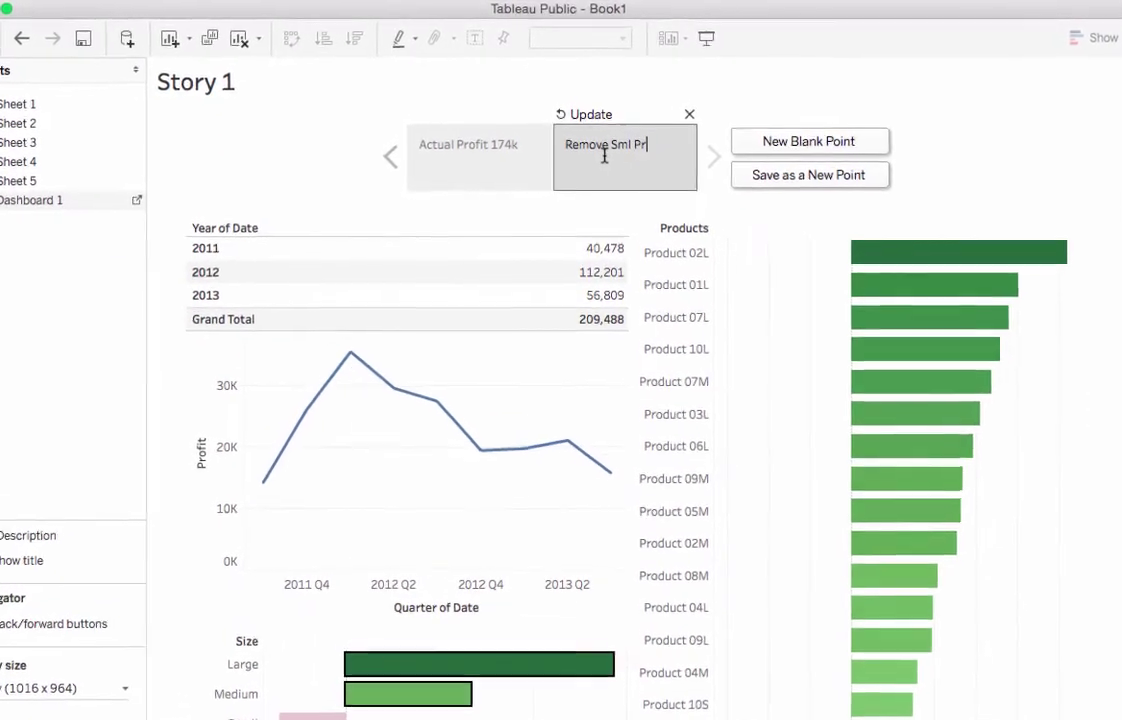
pyautogui.write("od's")
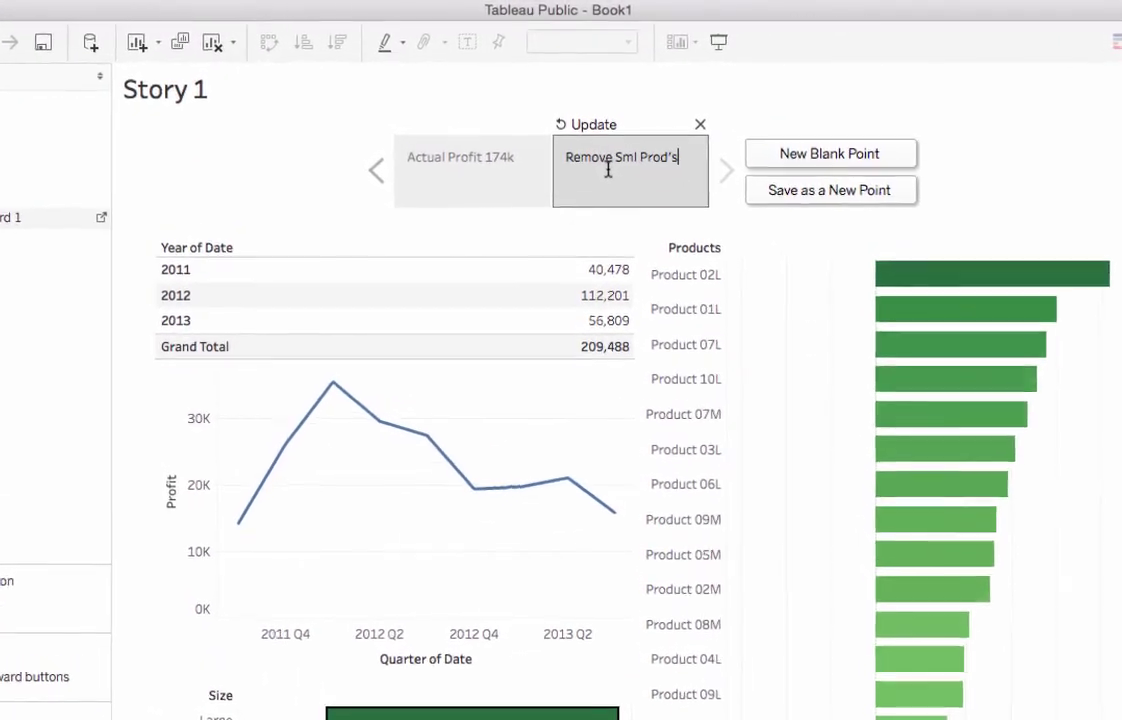
pyautogui.press('Return')
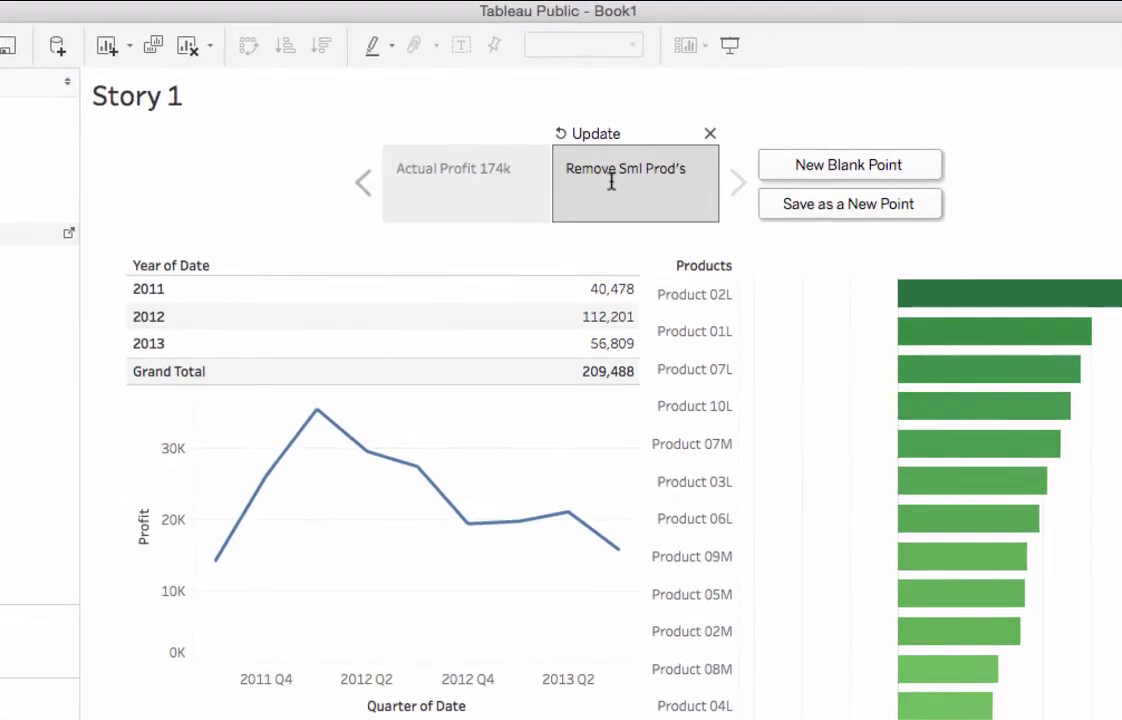
pyautogui.write('Profit')
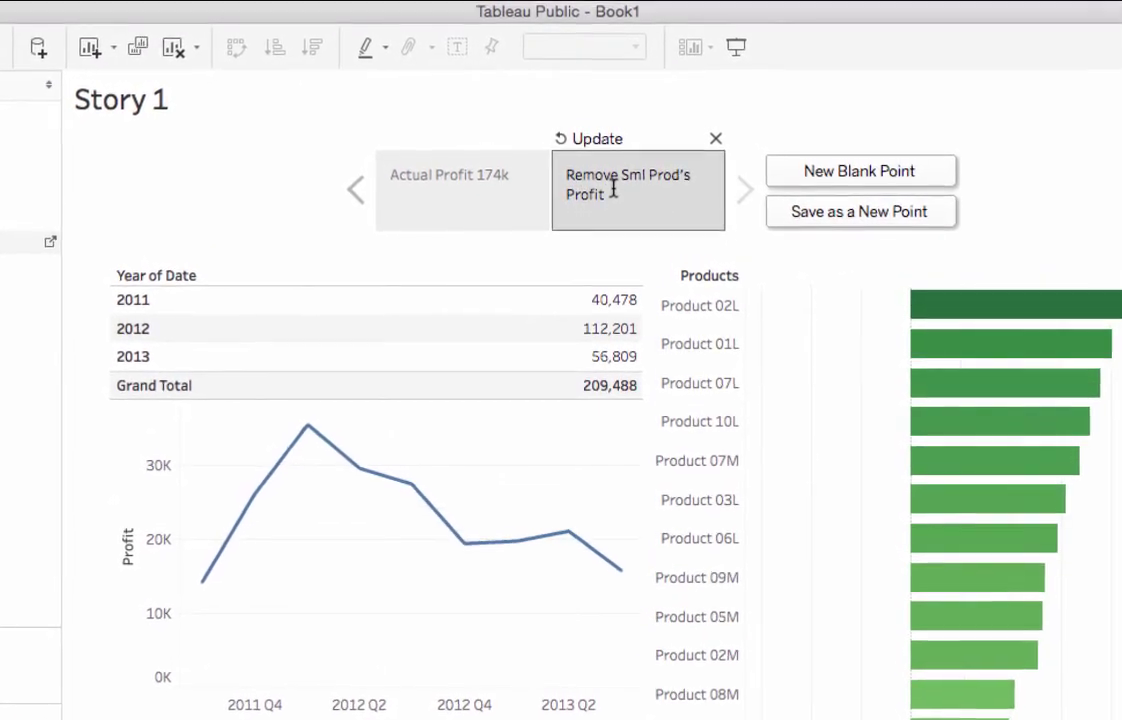
pyautogui.write(' 2')
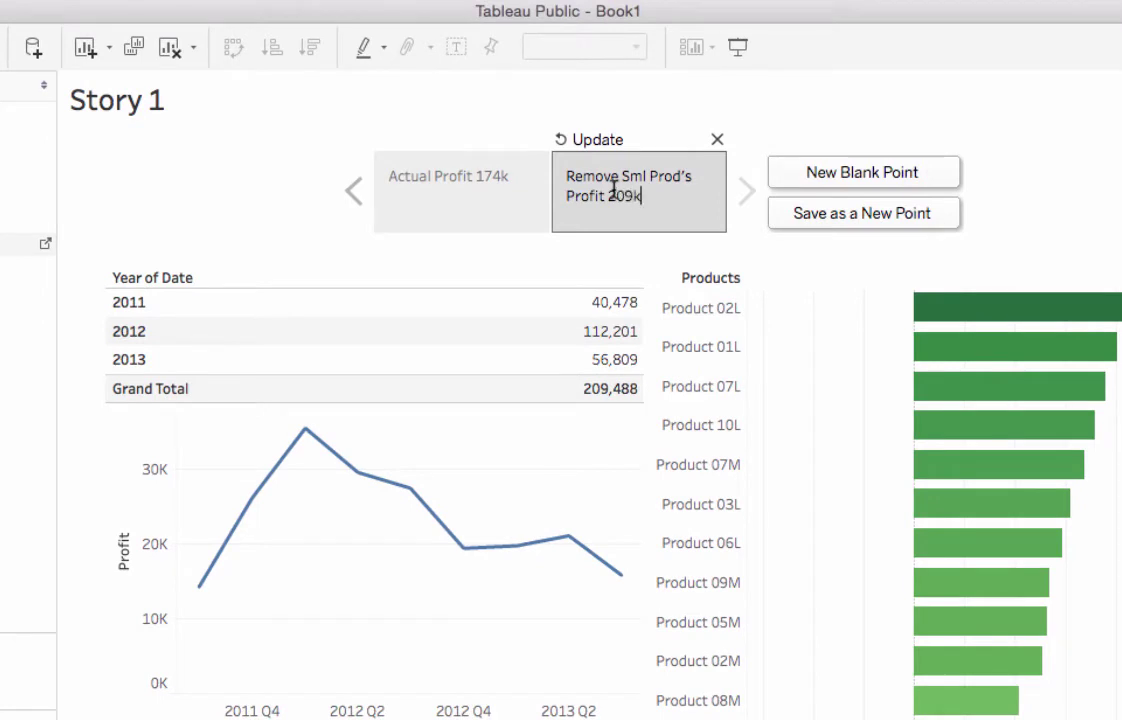
pyautogui.write('09k')
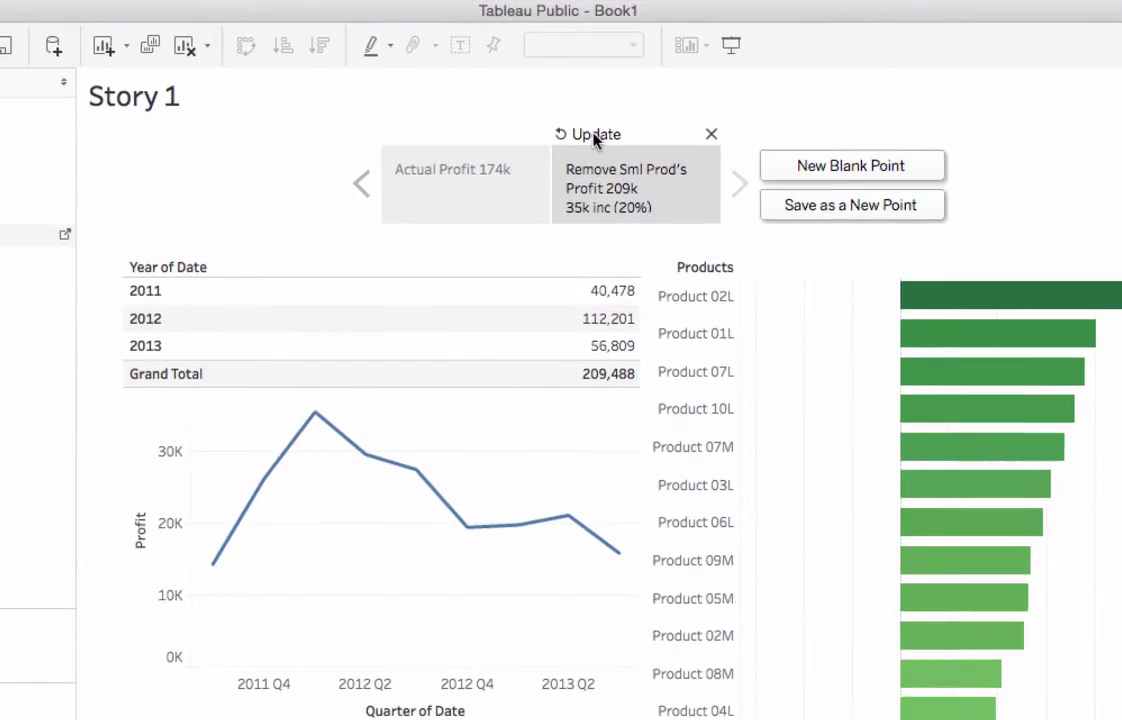
pyautogui.click(596, 140)
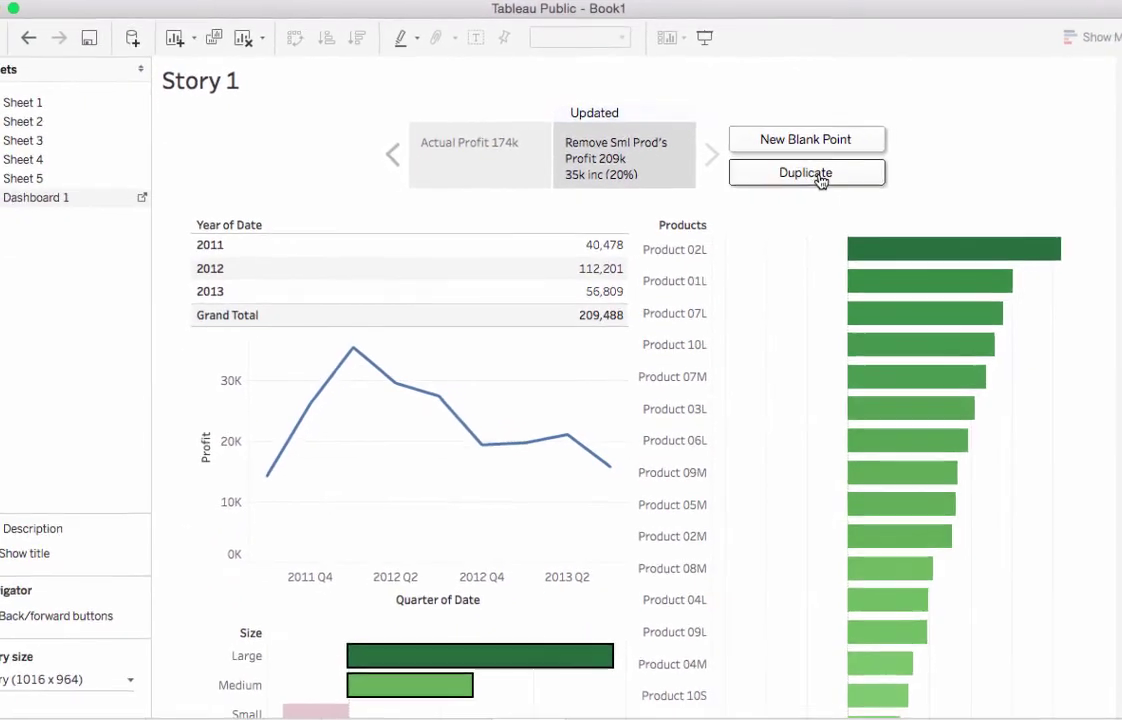
# Duplicate the story point and select every product bar with positive profit
pyautogui.click(810, 170)
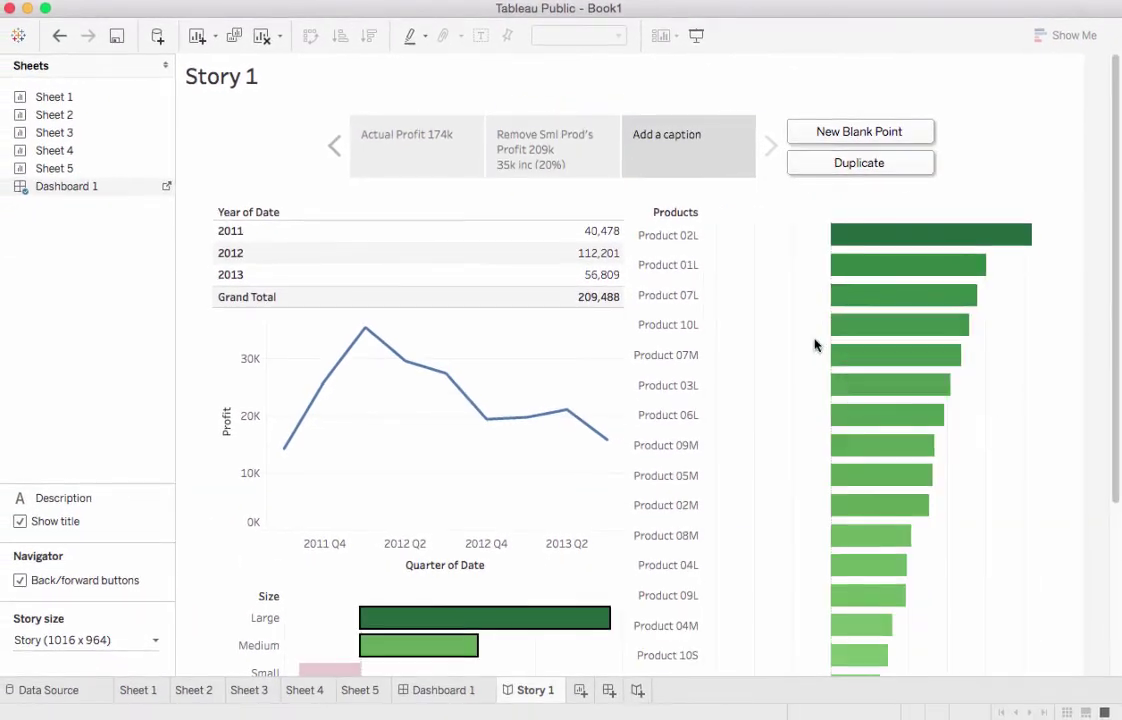
pyautogui.scroll(-5, 813, 343)
pyautogui.scroll(-1, 820, 360)
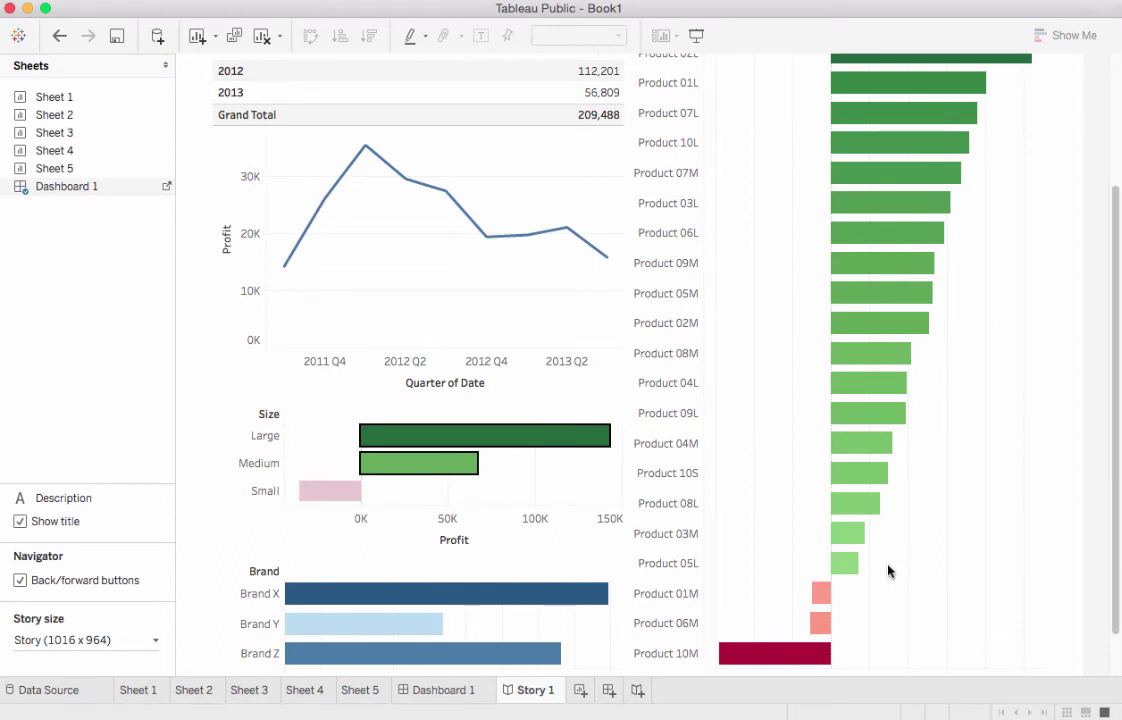
pyautogui.moveTo(888, 568); pyautogui.dragTo(855, 71)
pyautogui.scroll(3, 858, 71)
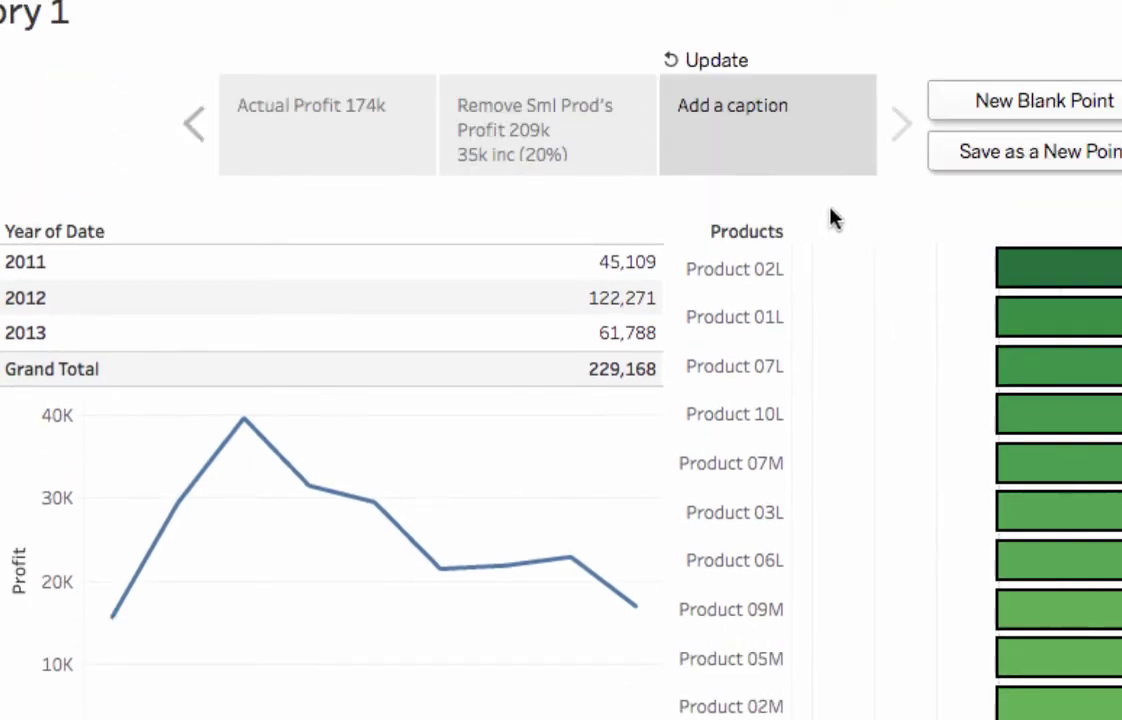
# Caption the third point 'Only Prof Prod's Profit 229k 55k inc (32%)' and update it
pyautogui.click(779, 115)
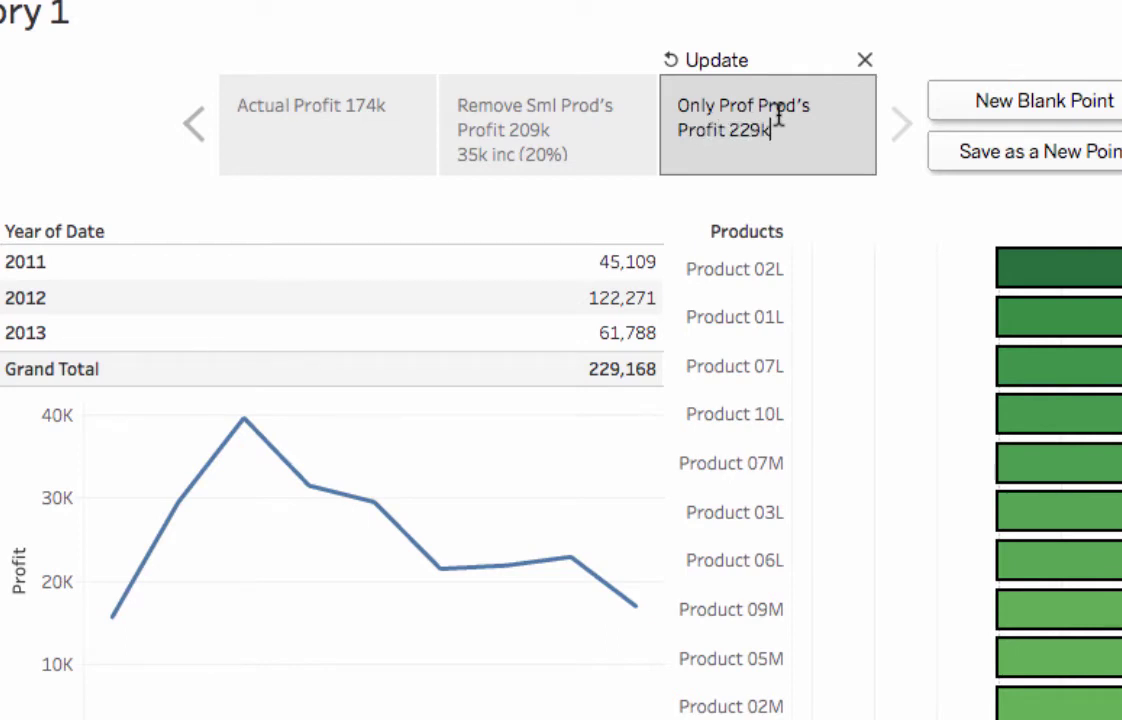
pyautogui.press('Return')
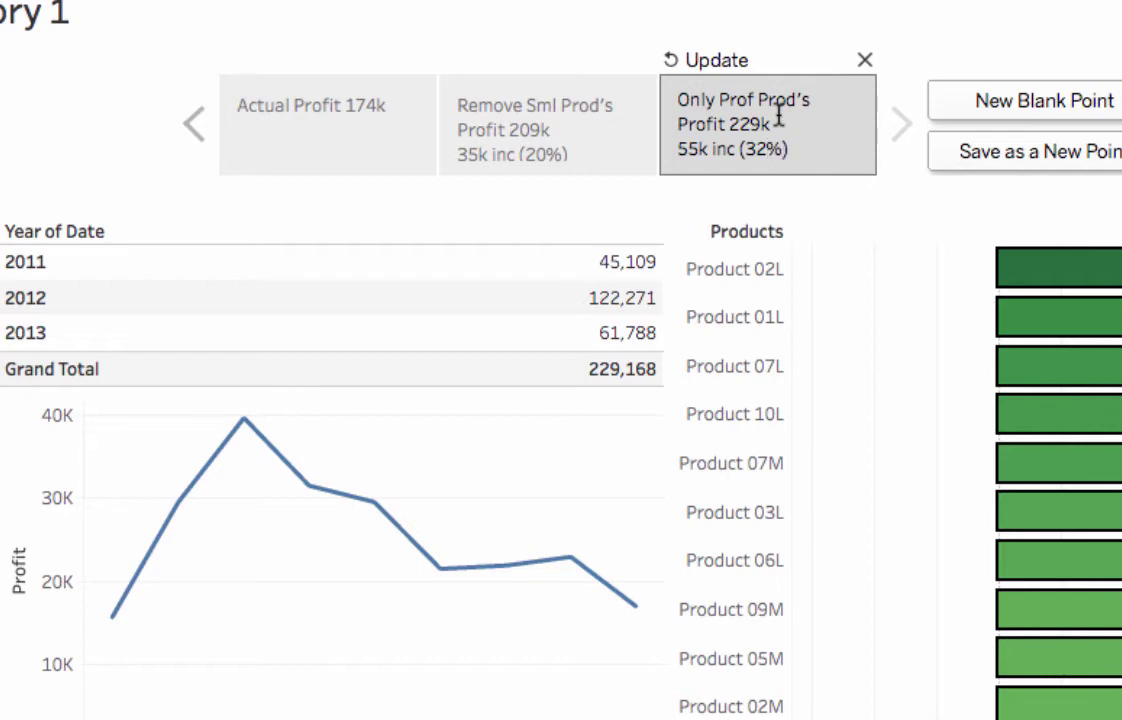
pyautogui.click(740, 62)
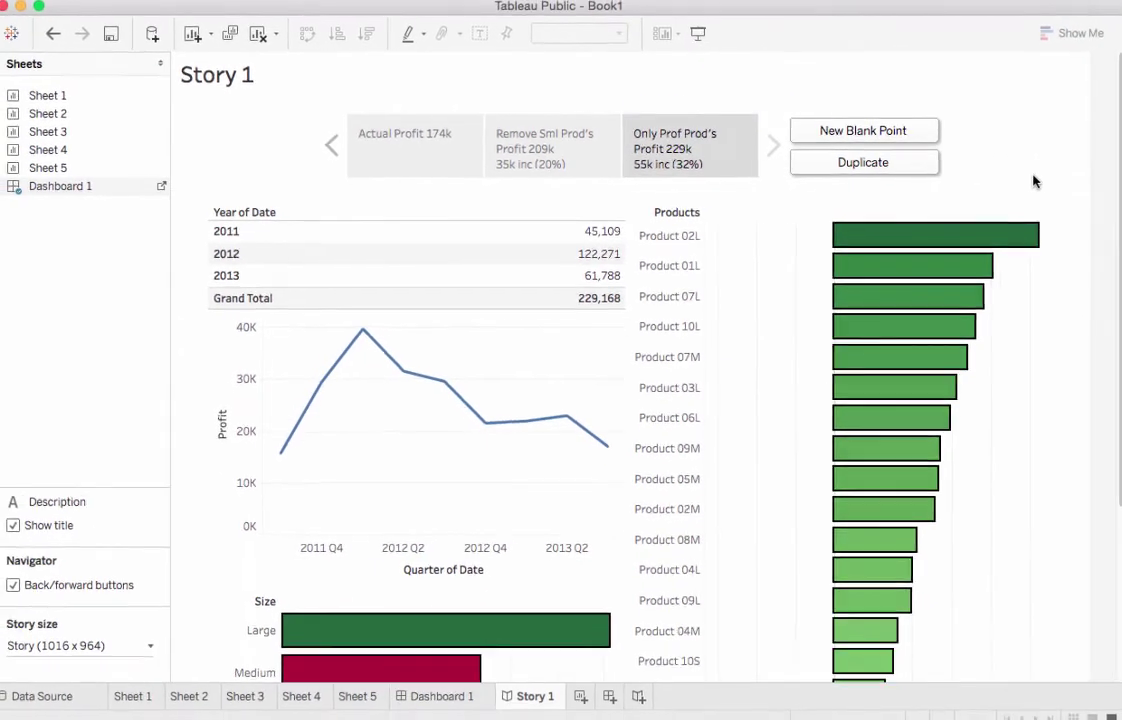
# Return to the 'Actual Profit 174k' point, hide the Story 1 title, and save to Tableau Public
pyautogui.click(390, 160)
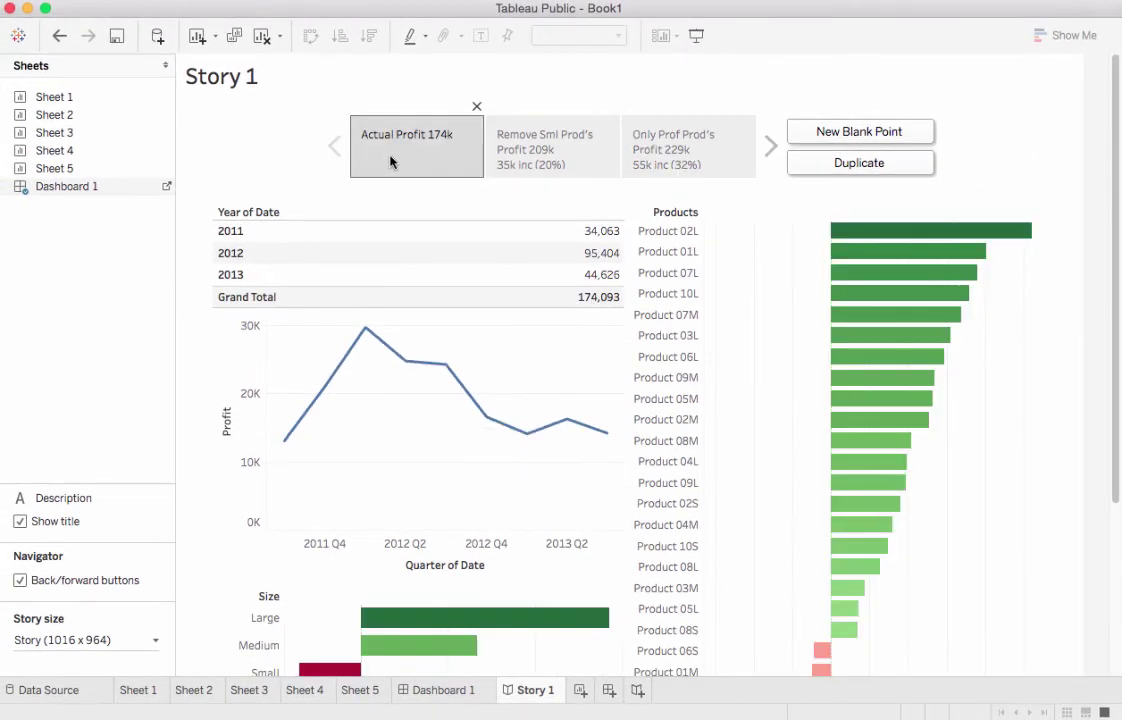
pyautogui.click(222, 79)
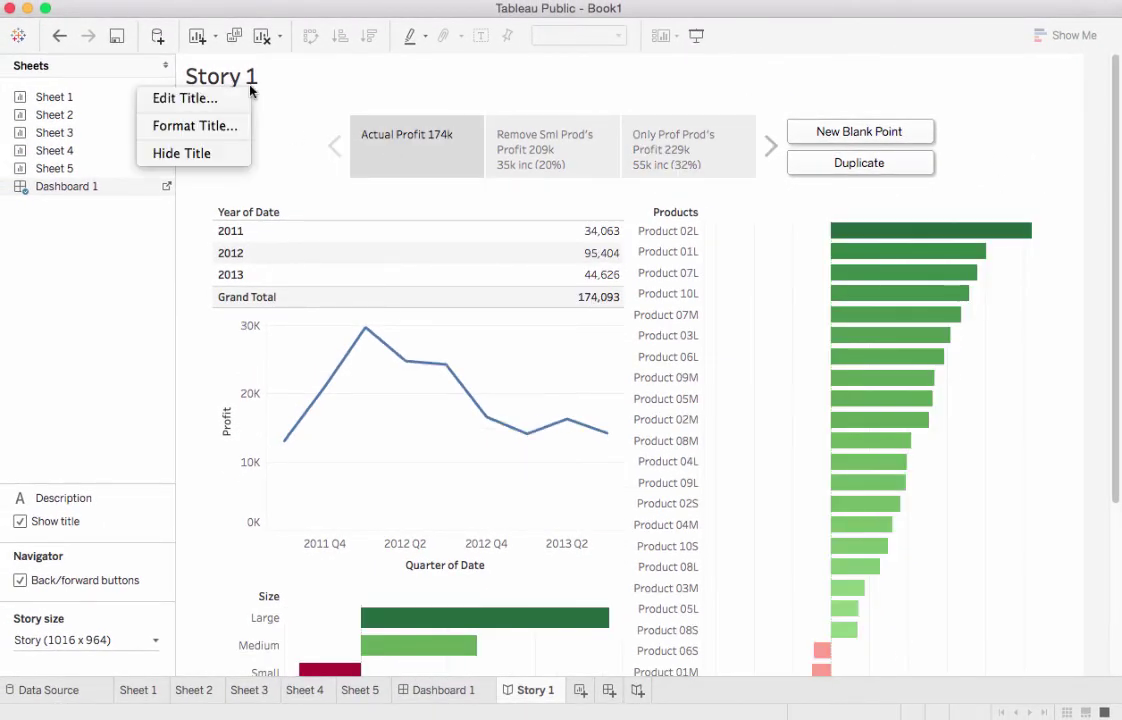
pyautogui.click(226, 152)
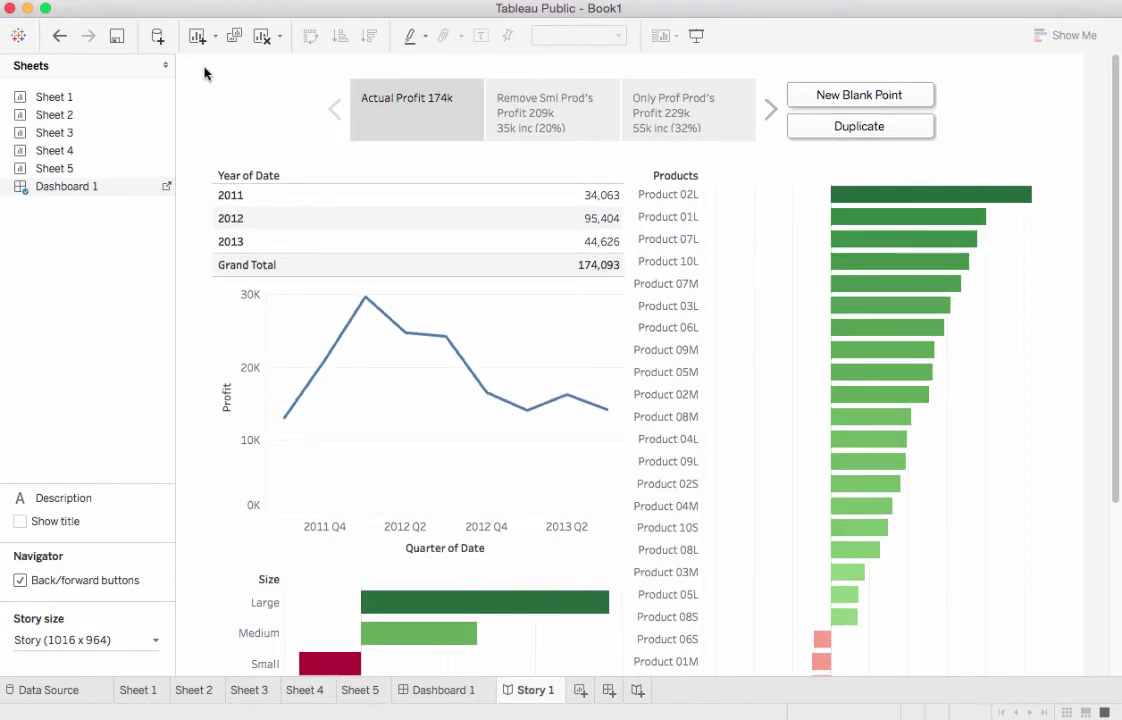
pyautogui.click(117, 38)
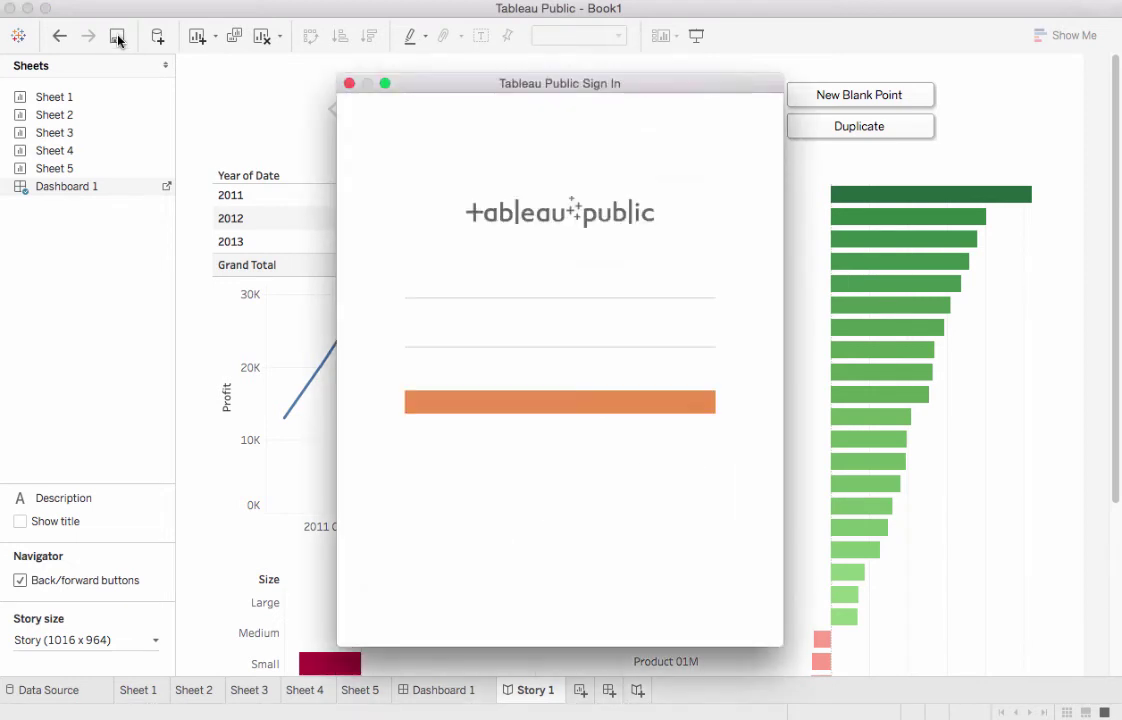
# Sign in to Tableau Public with the account e-mail and password
pyautogui.click(455, 284)
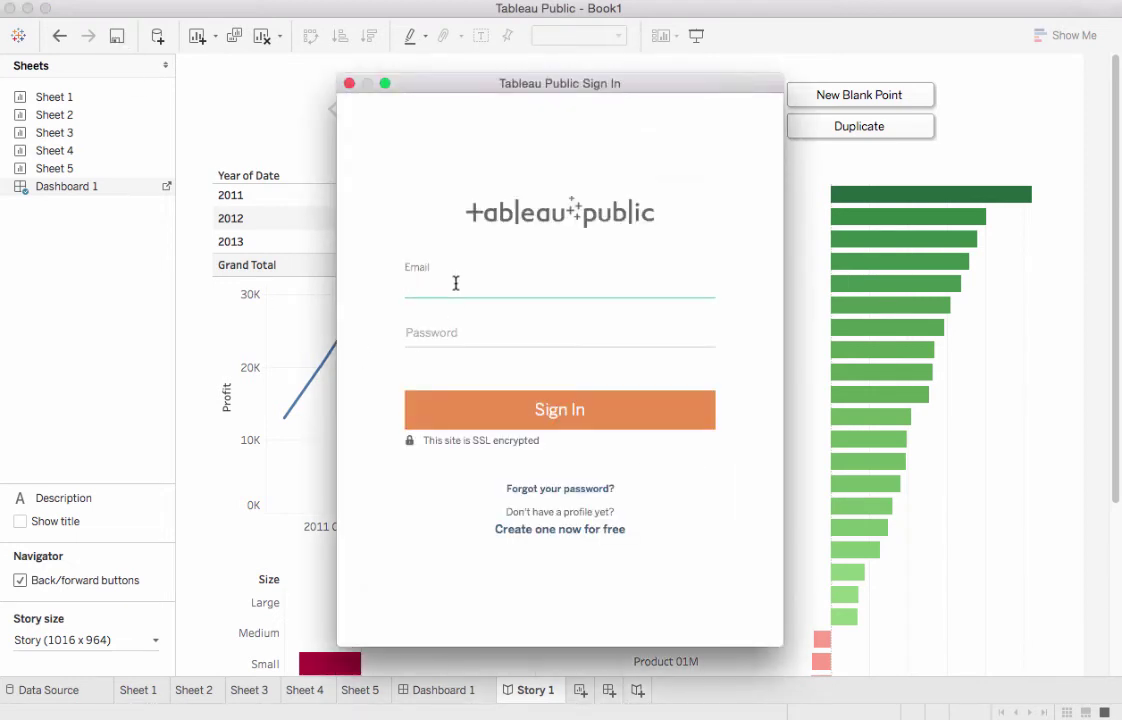
pyautogui.press('Tab')
pyautogui.write('•••••••••')
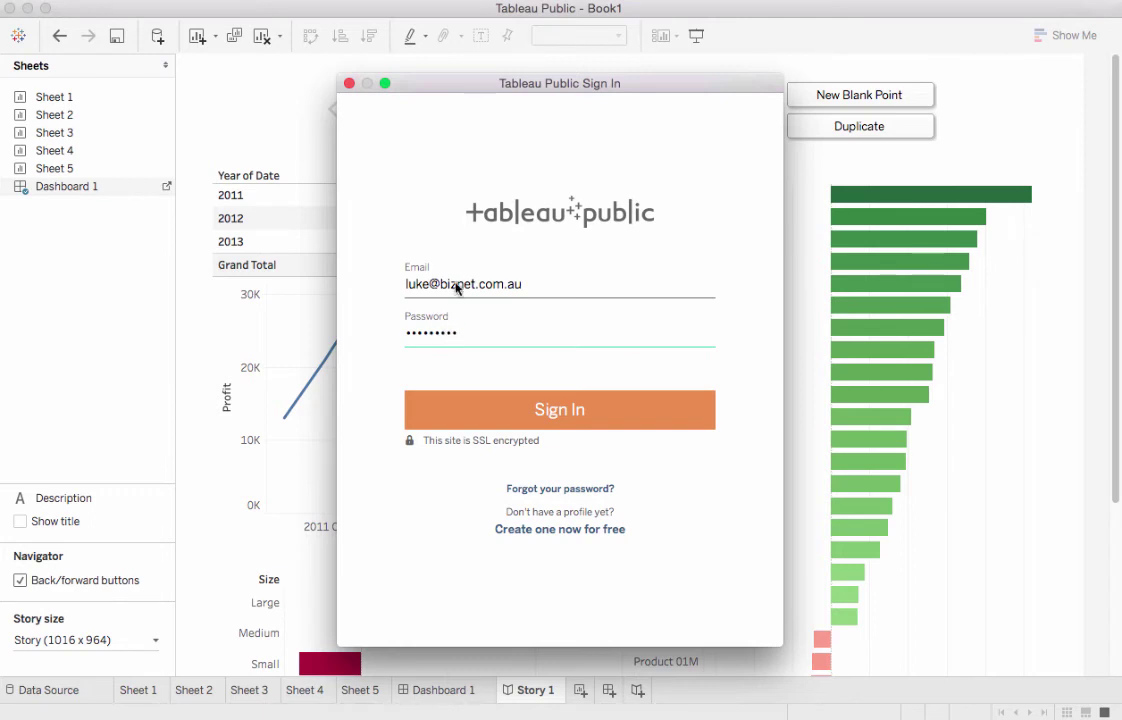
pyautogui.click(557, 412)
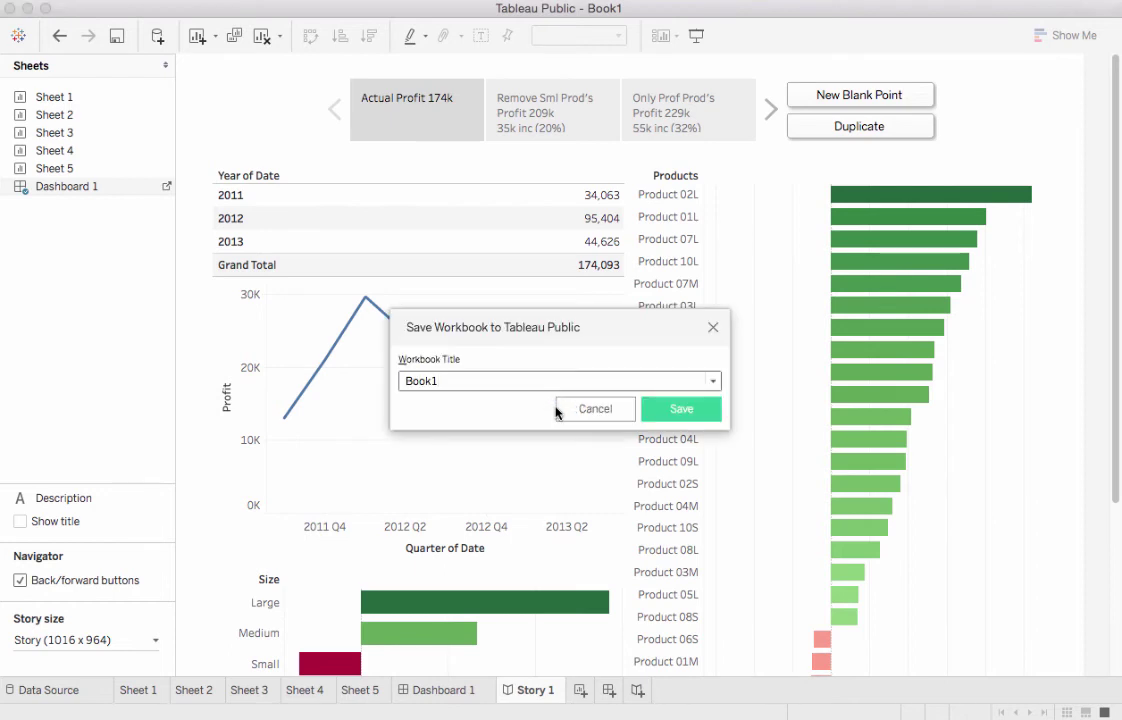
# Retitle the workbook from Book1 to 'VidDemo' and save it to Tableau Public
pyautogui.moveTo(463, 381); pyautogui.dragTo(378, 381)
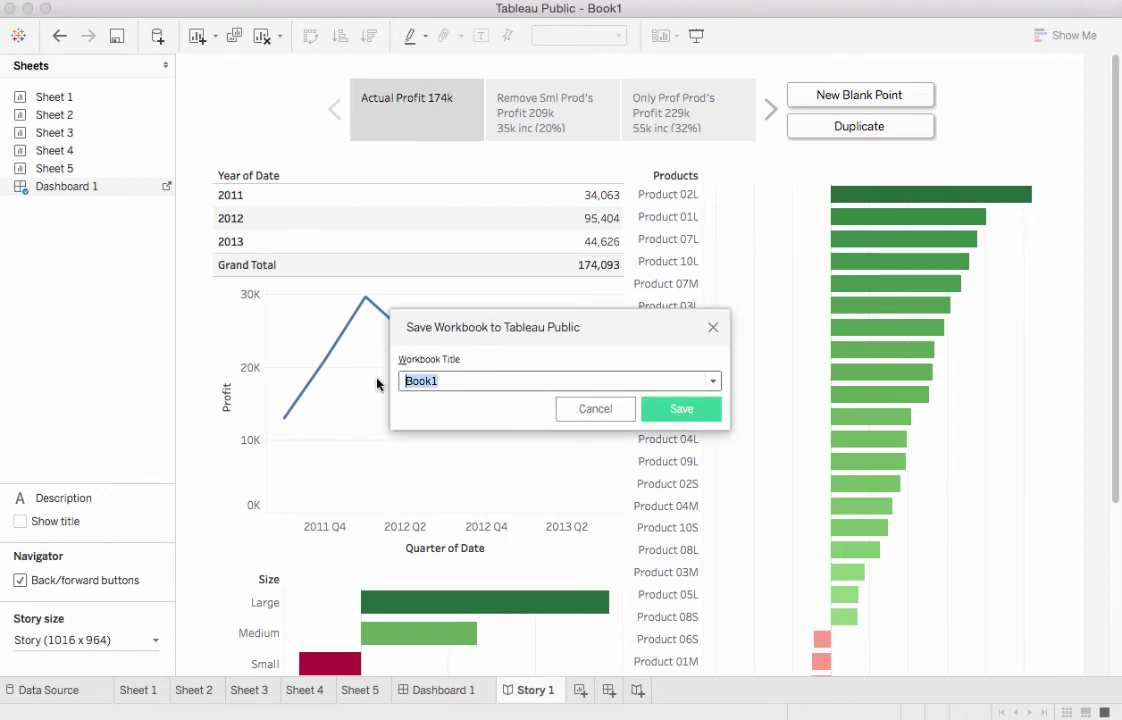
pyautogui.write('VidDemo')
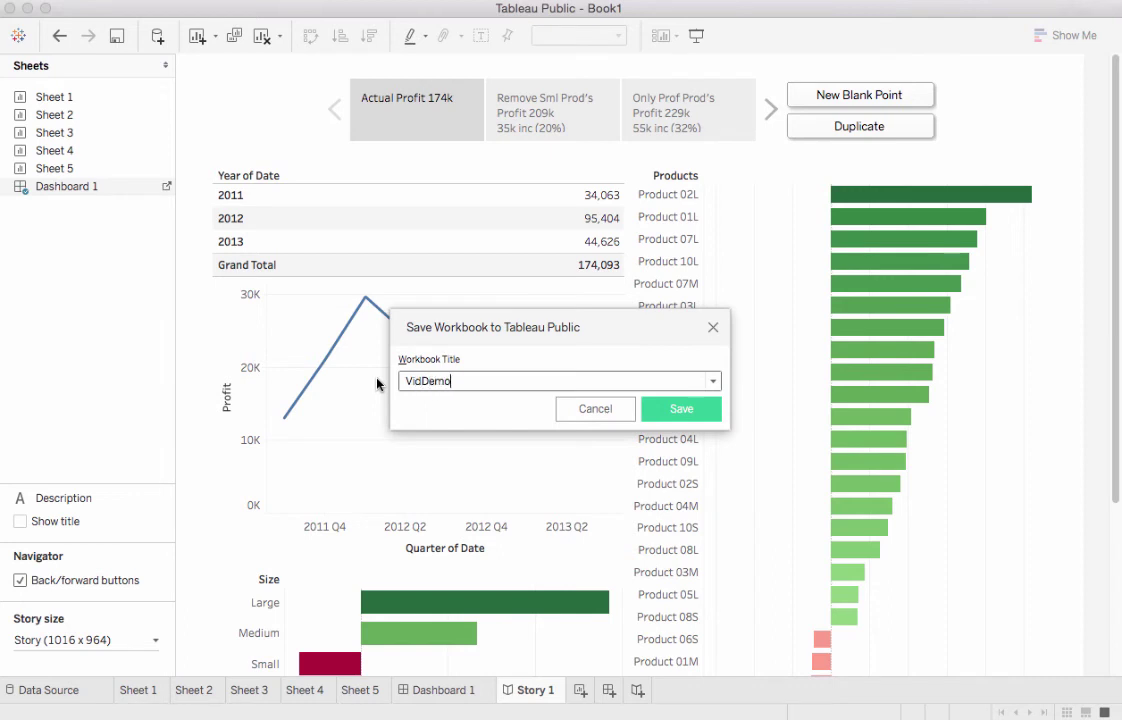
pyautogui.click(690, 409)
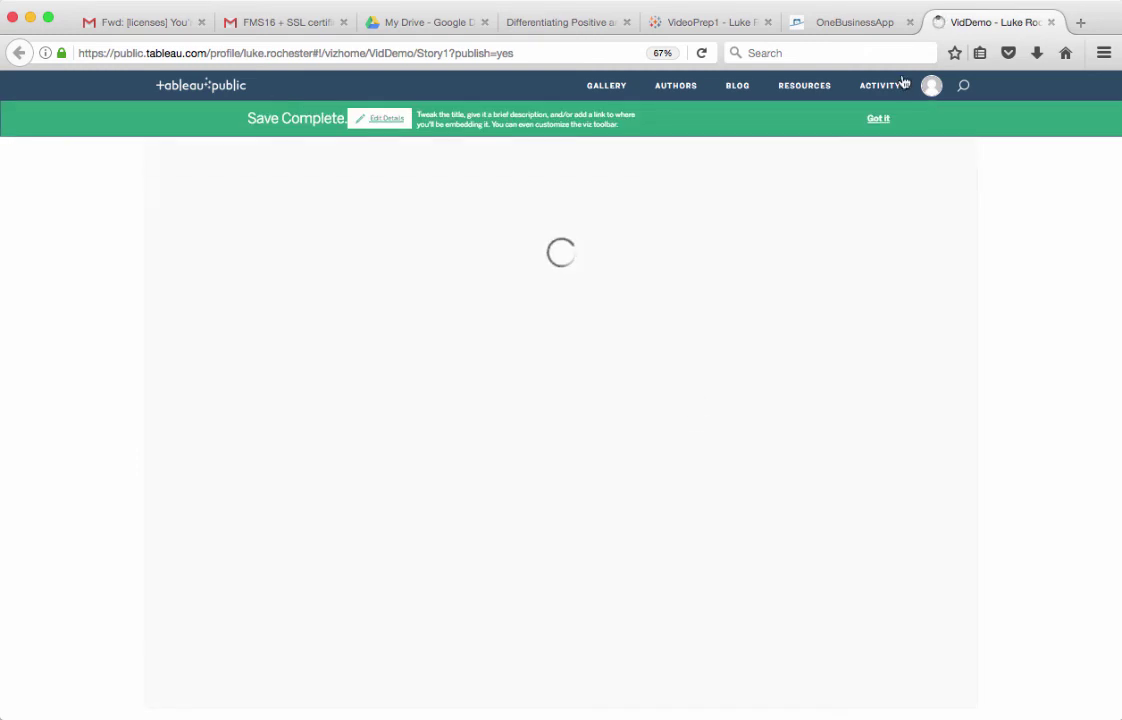
# Dismiss Save Complete, view the Remove Sml Prod's and Only Prof Prod's points, and select profitable bars
pyautogui.click(878, 121)
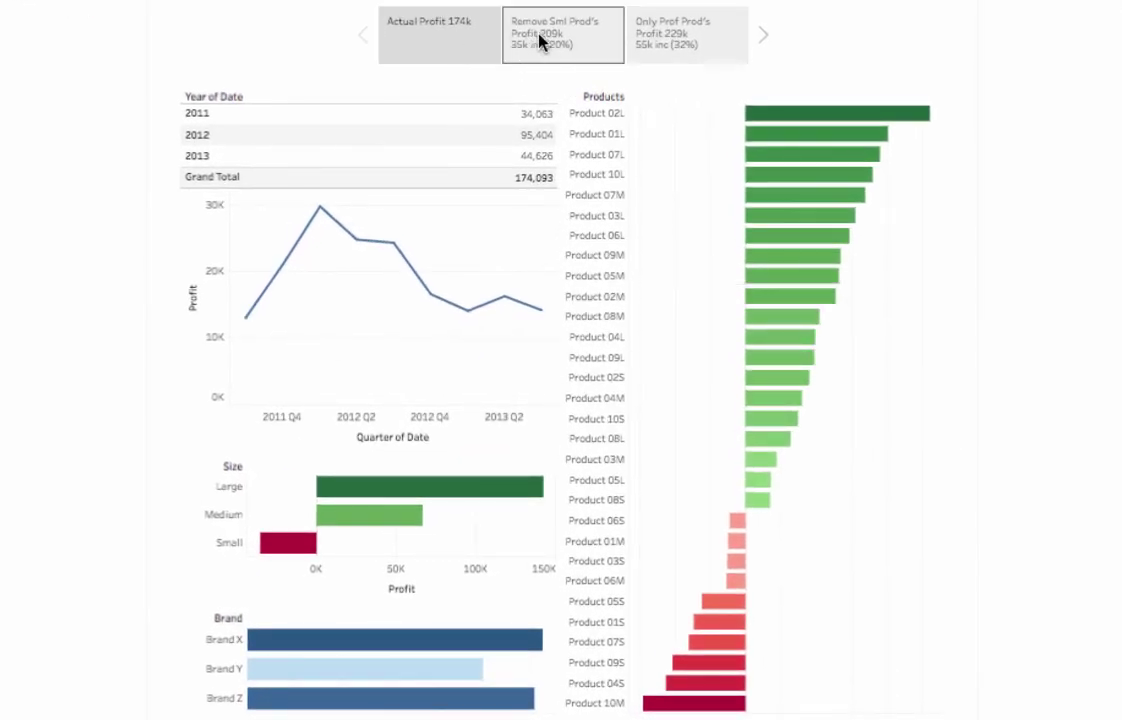
pyautogui.click(549, 41)
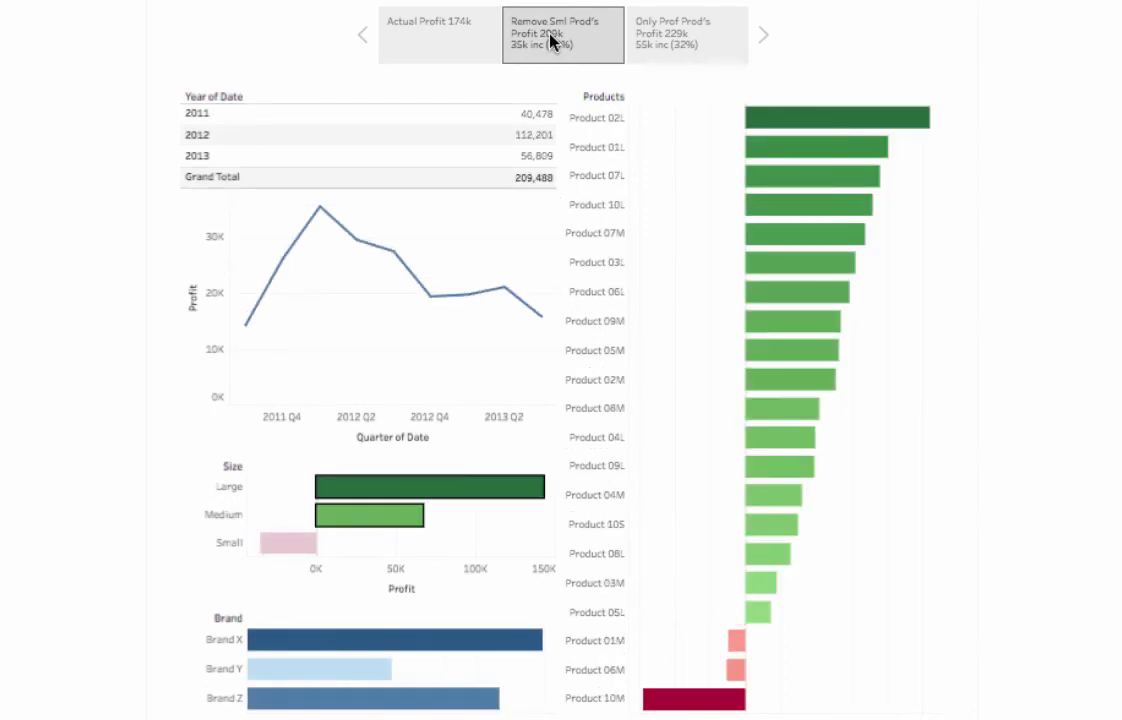
pyautogui.click(671, 39)
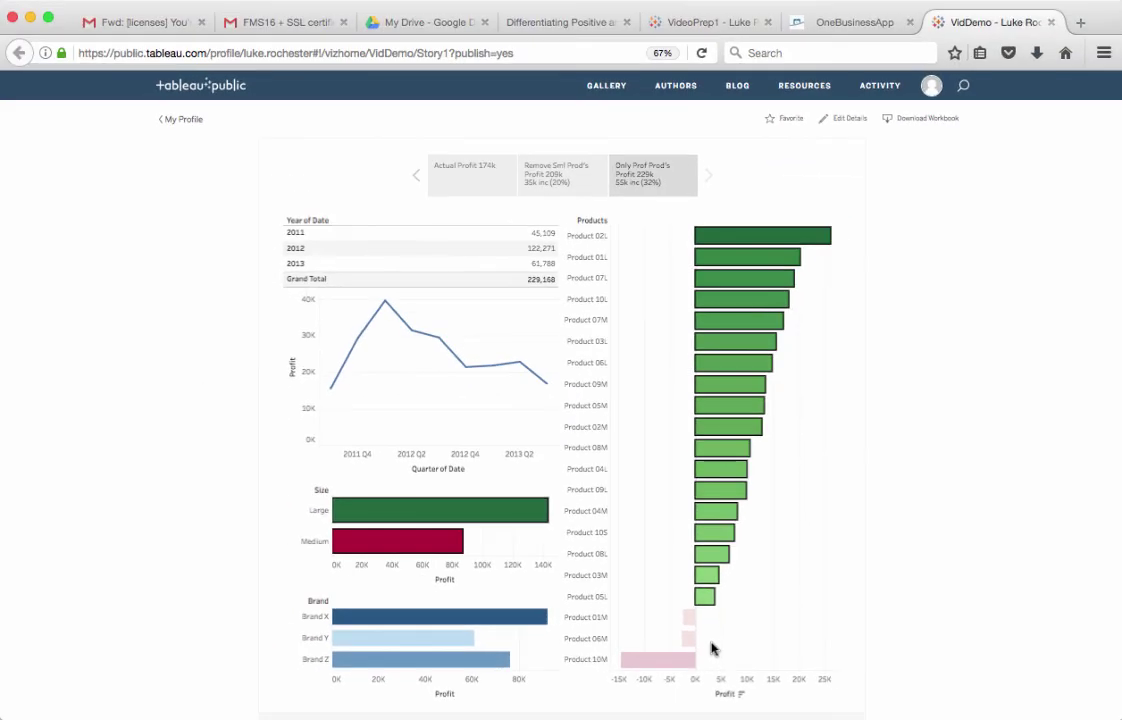
pyautogui.moveTo(722, 641); pyautogui.dragTo(658, 232)
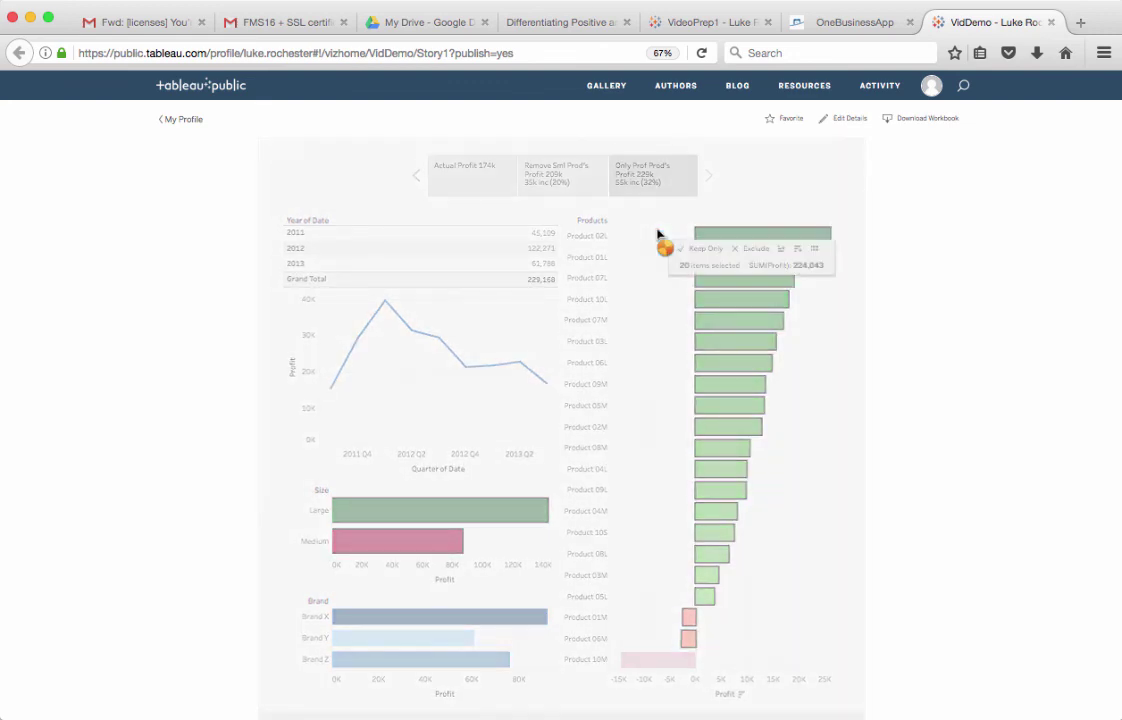